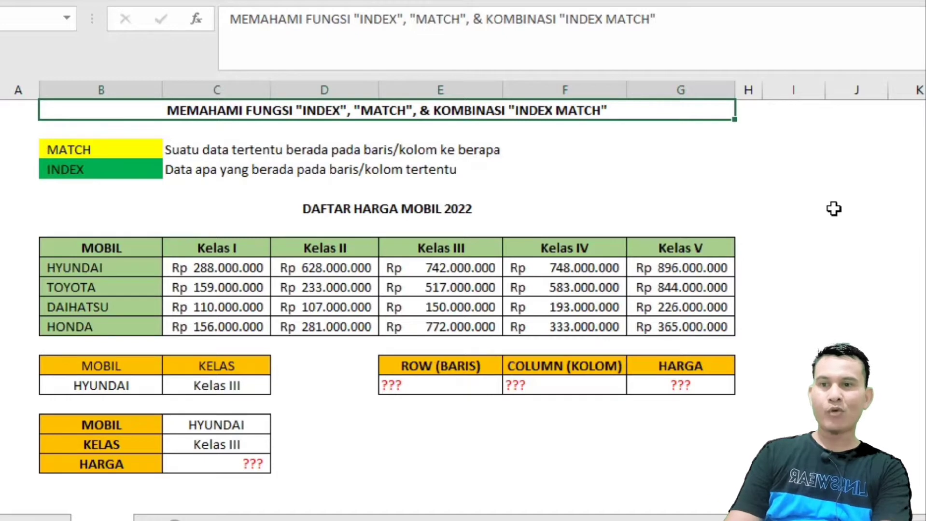
- Examine the MATCH and INDEX descriptions alongside the car names, class headings and prices in the DAFTAR HARGA MOBIL 2022 table
{"action": "left_click", "coordinate": [852, 235]}
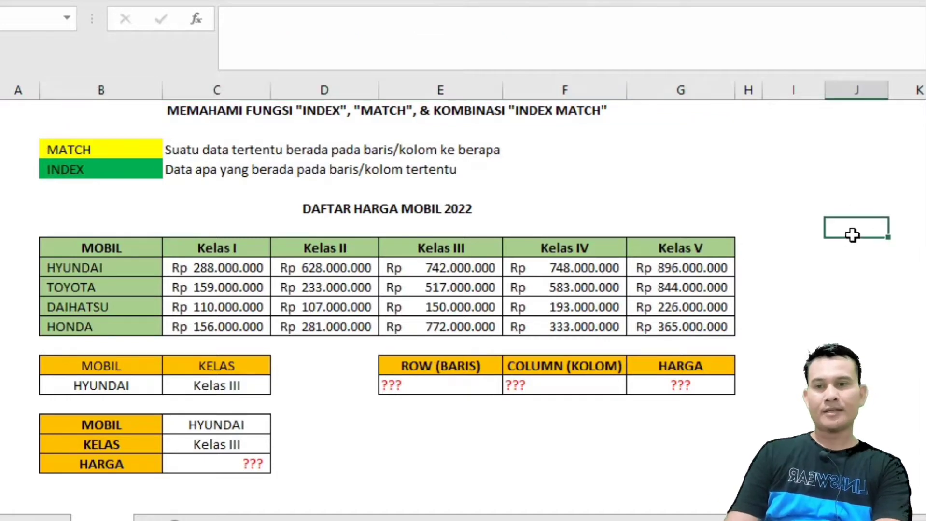
{"action": "left_click", "coordinate": [114, 155]}
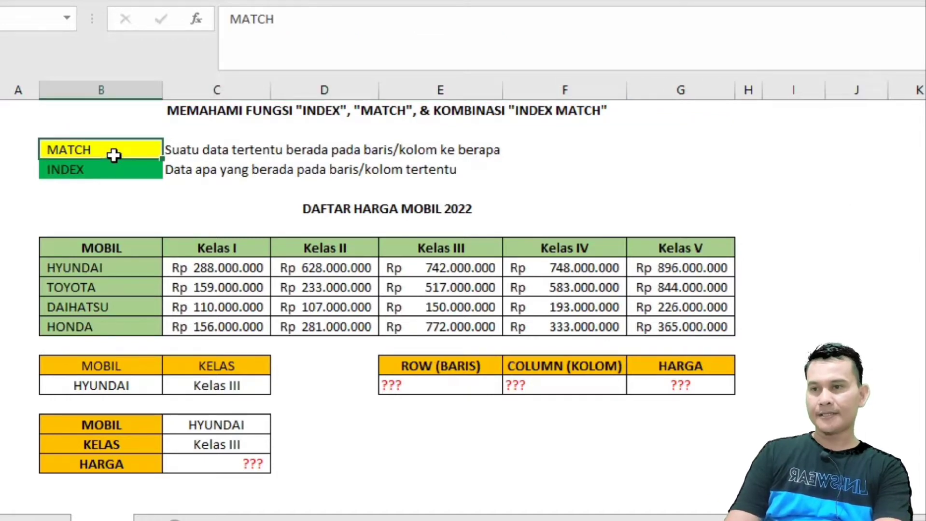
{"action": "left_click", "coordinate": [102, 167]}
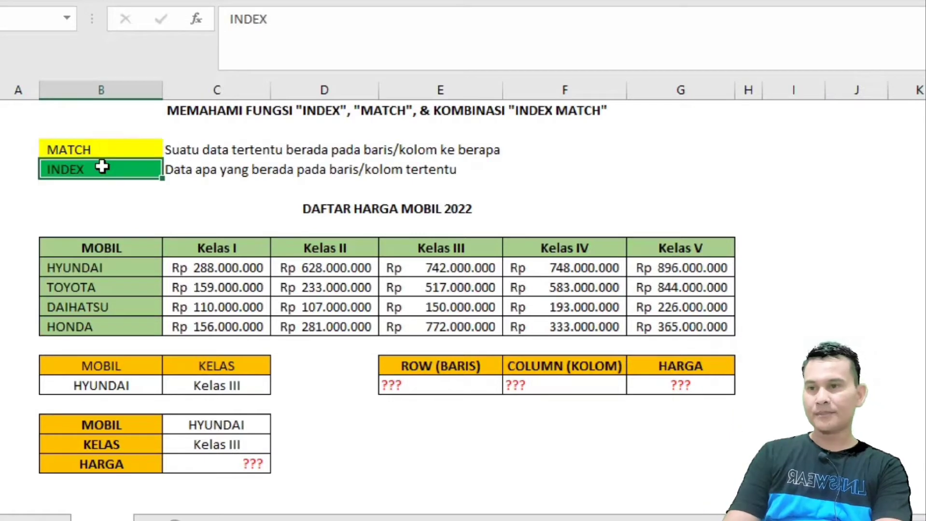
{"action": "left_click", "coordinate": [94, 149]}
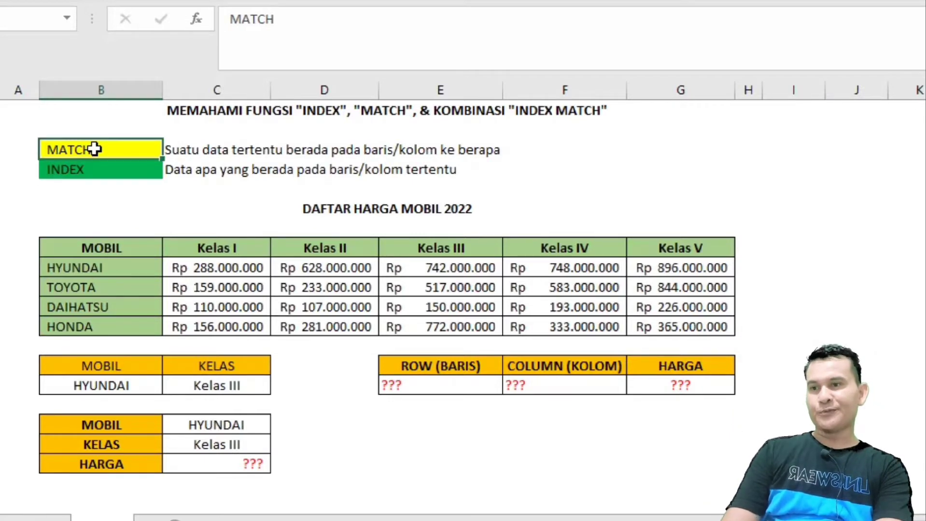
{"action": "left_click", "coordinate": [205, 152]}
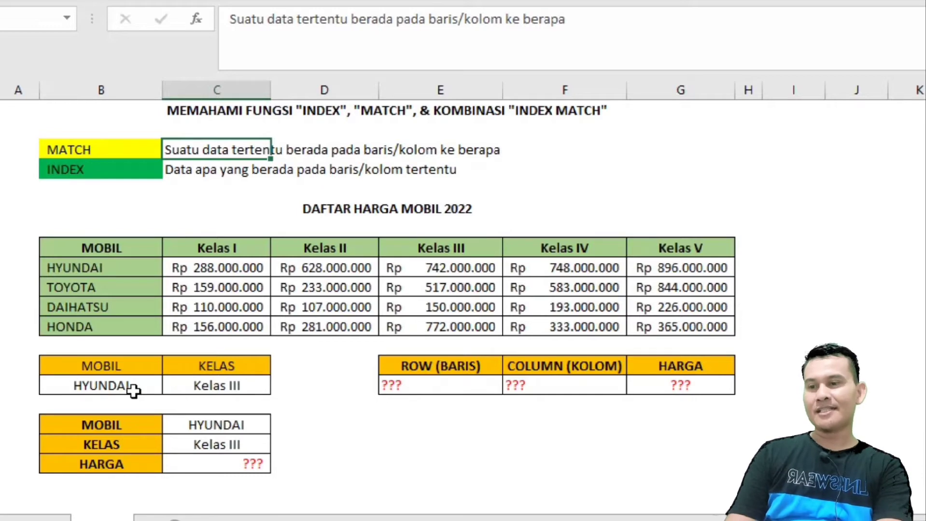
{"action": "left_click", "coordinate": [117, 386]}
{"action": "left_click", "coordinate": [91, 270]}
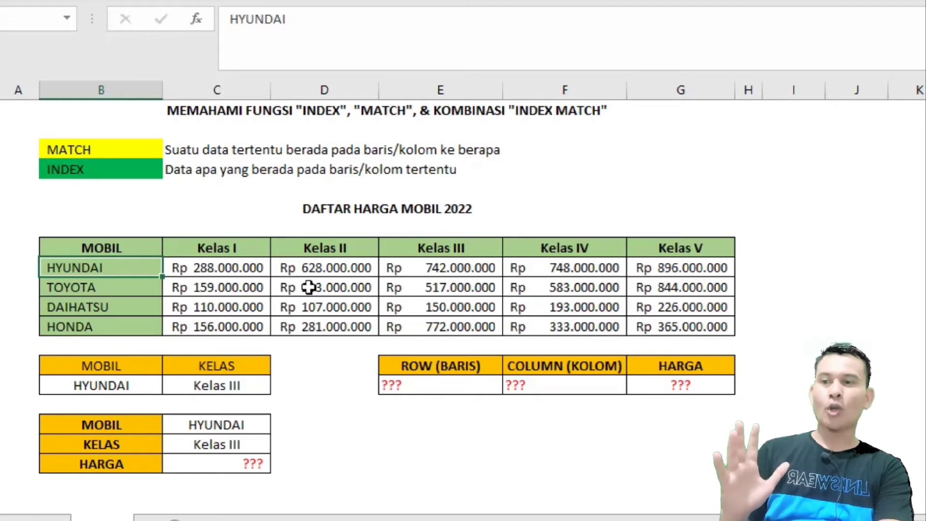
{"action": "left_click", "coordinate": [327, 290]}
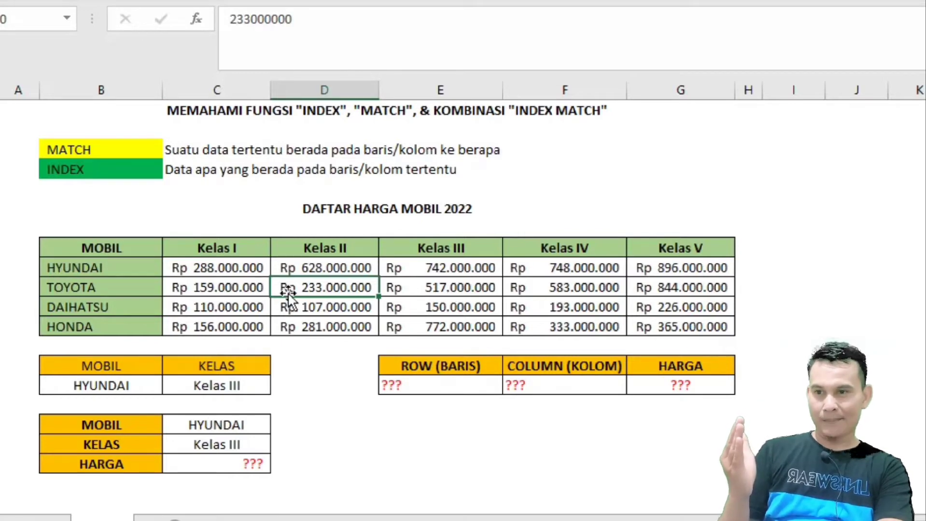
{"action": "left_click", "coordinate": [318, 253]}
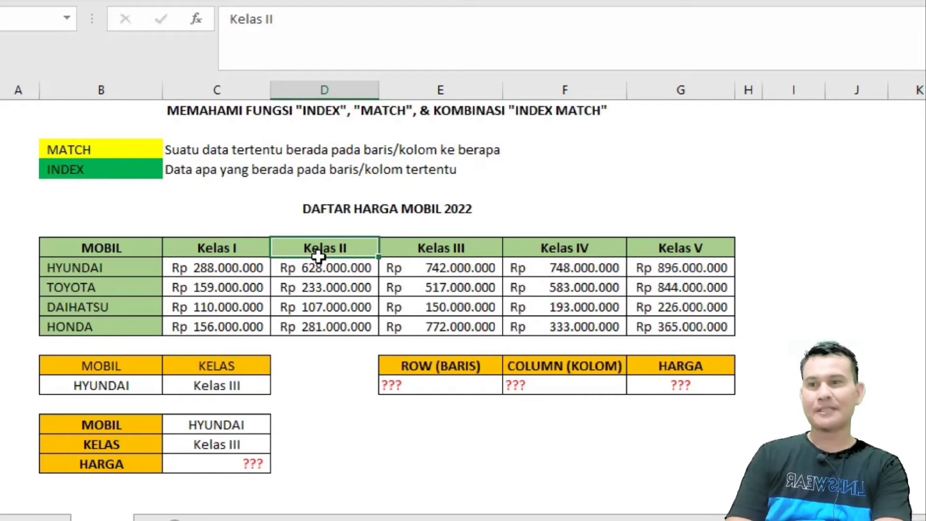
{"action": "left_click", "coordinate": [83, 170]}
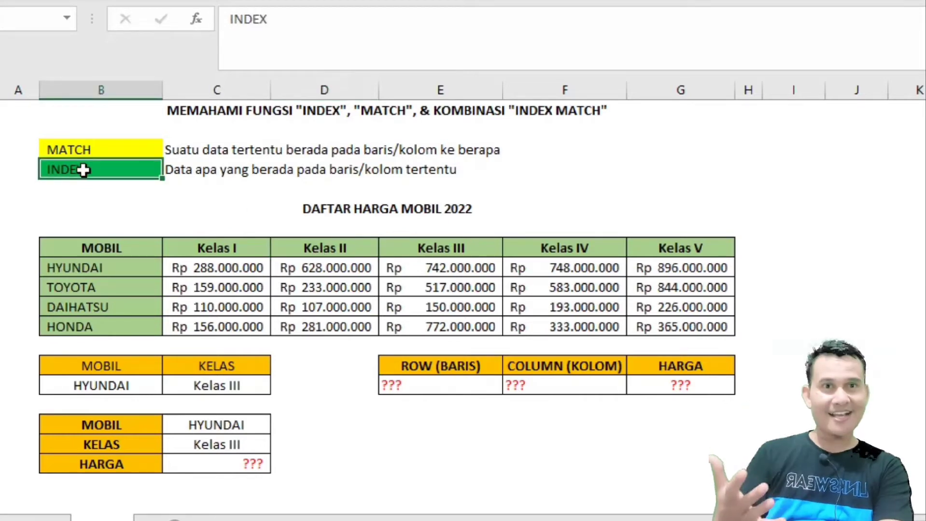
{"action": "left_click", "coordinate": [353, 291]}
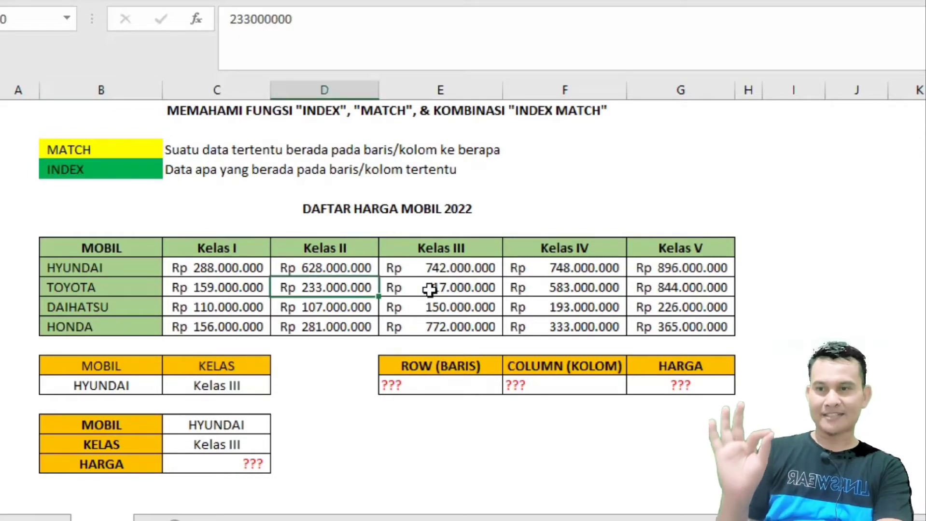
{"action": "left_click", "coordinate": [539, 288]}
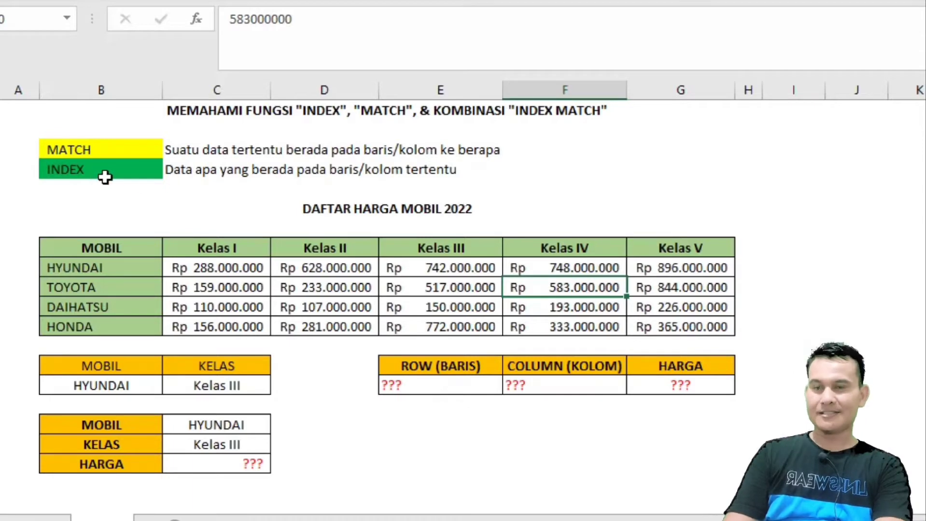
- Enter =MATCH(B15;B9:B12;0) in the cell below ROW (BARIS) to find the selected car's row position with an exact match
{"action": "left_click", "coordinate": [442, 387]}
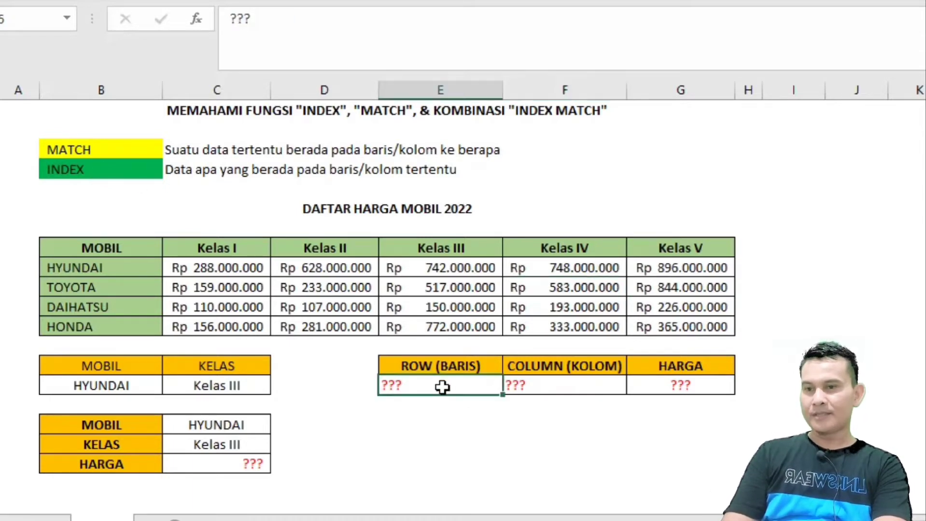
{"action": "left_click", "coordinate": [97, 385]}
{"action": "left_click", "coordinate": [85, 274]}
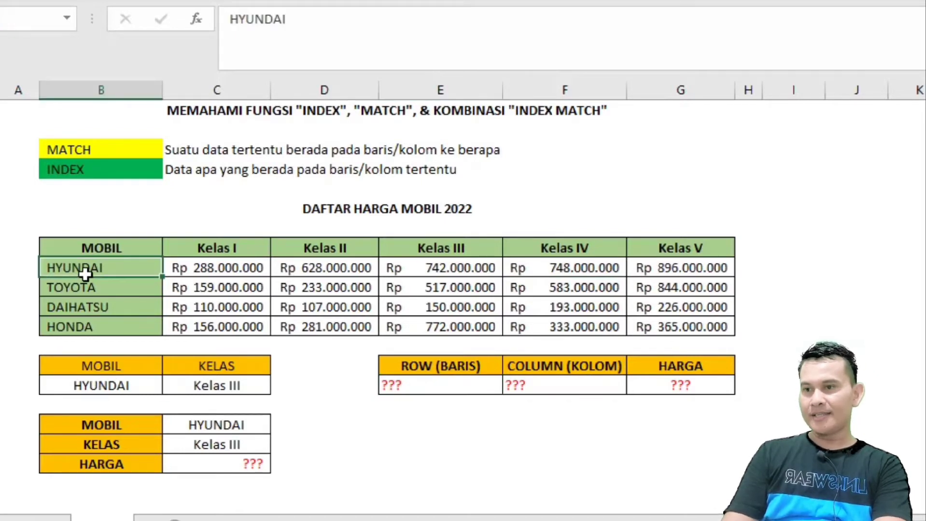
{"action": "left_click", "coordinate": [448, 387]}
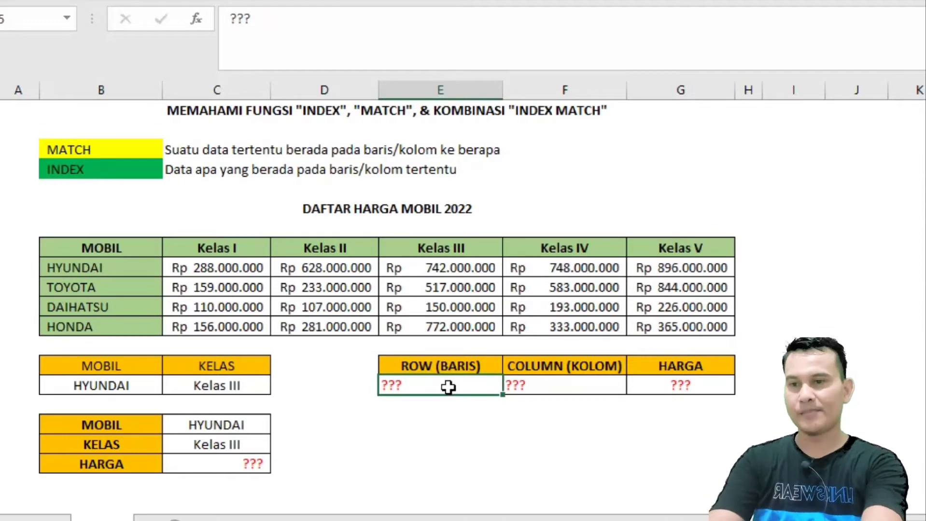
{"action": "type", "text": "=mat"}
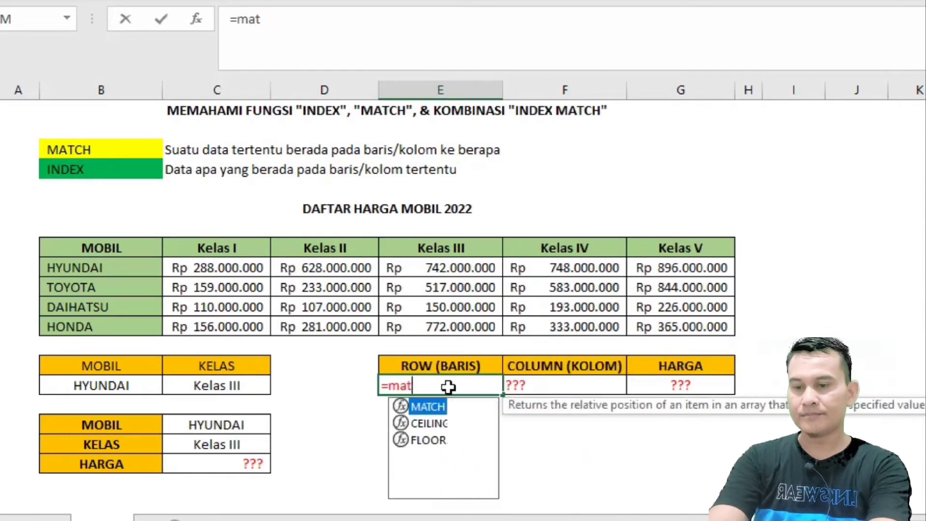
{"action": "type", "text": "ch("}
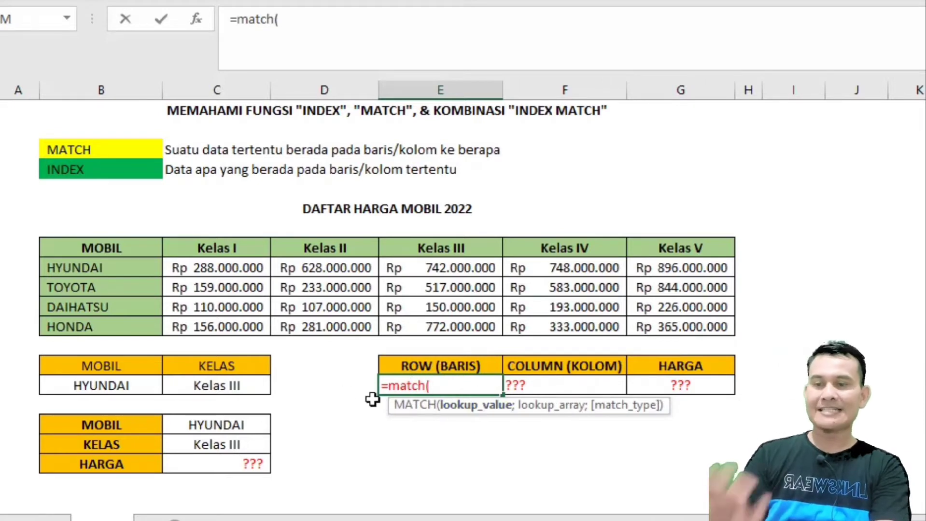
{"action": "left_click", "coordinate": [123, 386]}
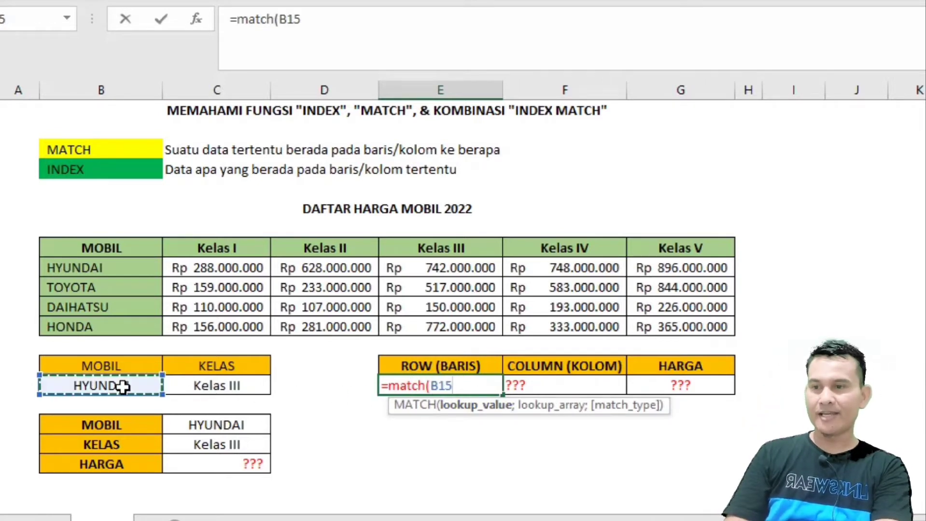
{"action": "type", "text": ";"}
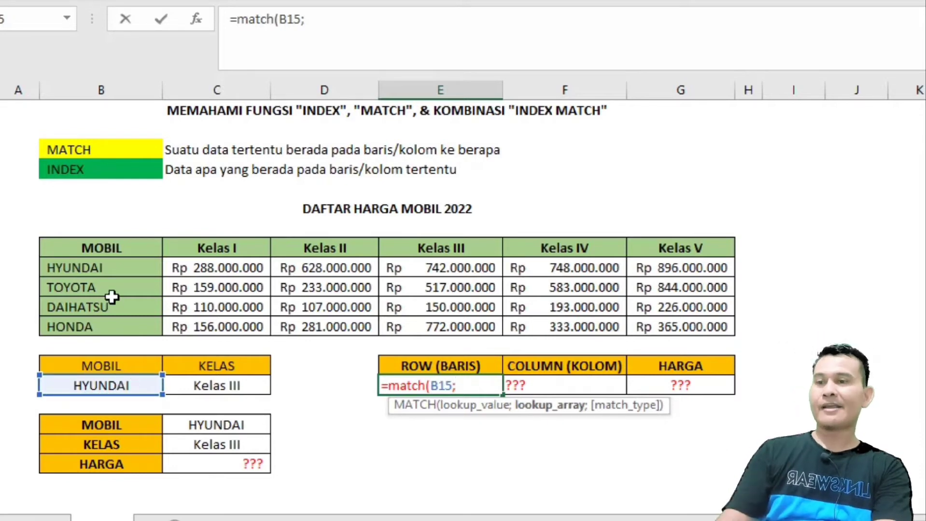
{"action": "left_click_drag", "start_coordinate": [91, 269], "coordinate": [93, 326]}
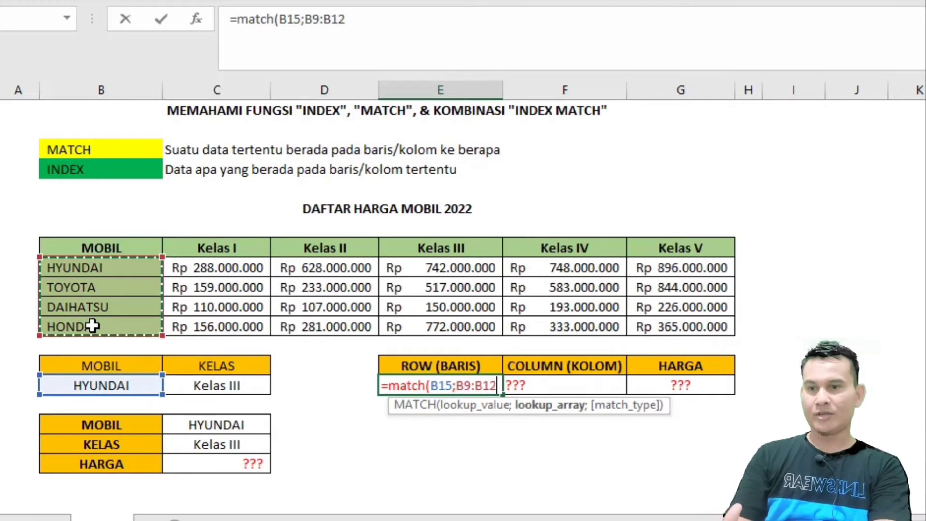
{"action": "type", "text": ";"}
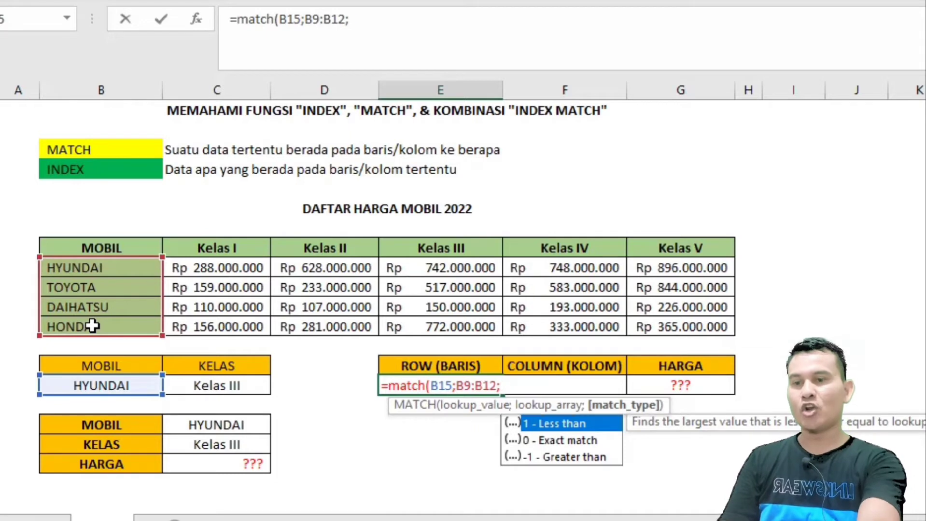
{"action": "type", "text": "0"}
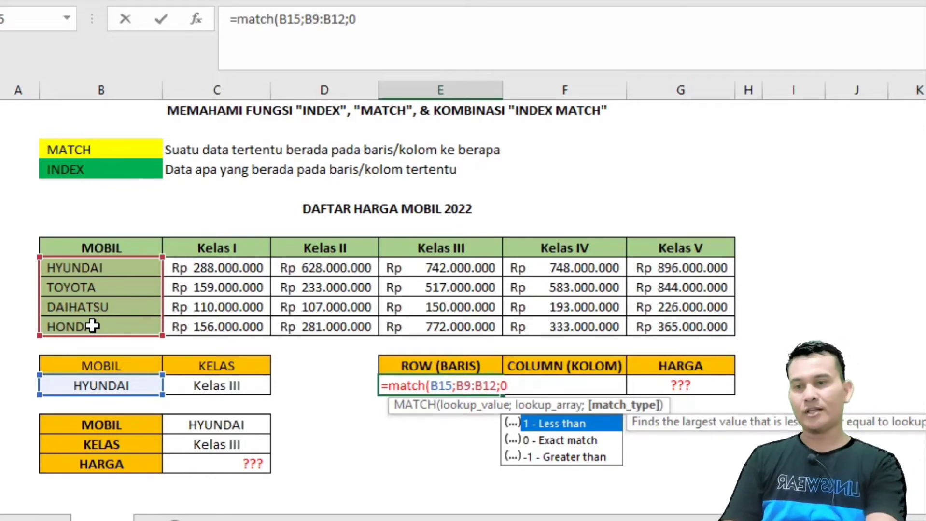
{"action": "key", "text": "Return"}
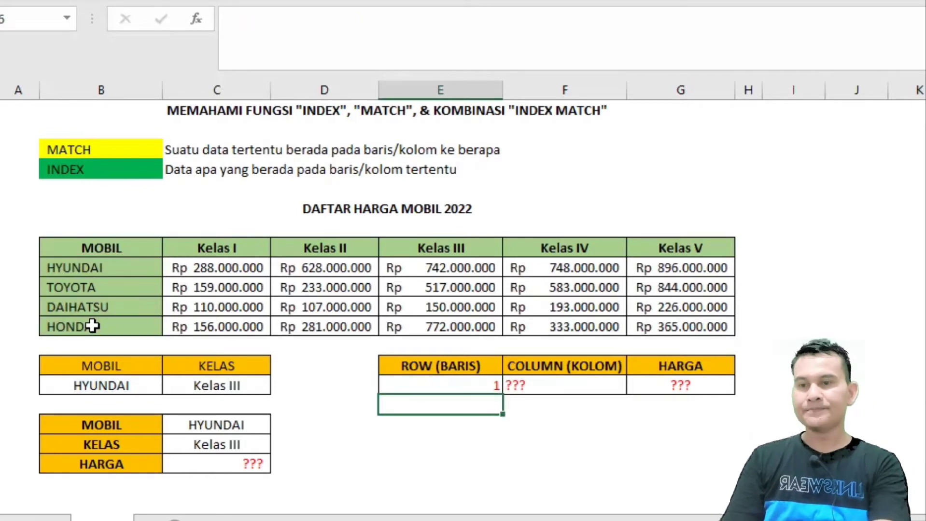
- Check the ROW (BARIS) formula's result against the selected car's position in the MOBIL list, which excludes the heading
{"action": "left_click", "coordinate": [421, 384]}
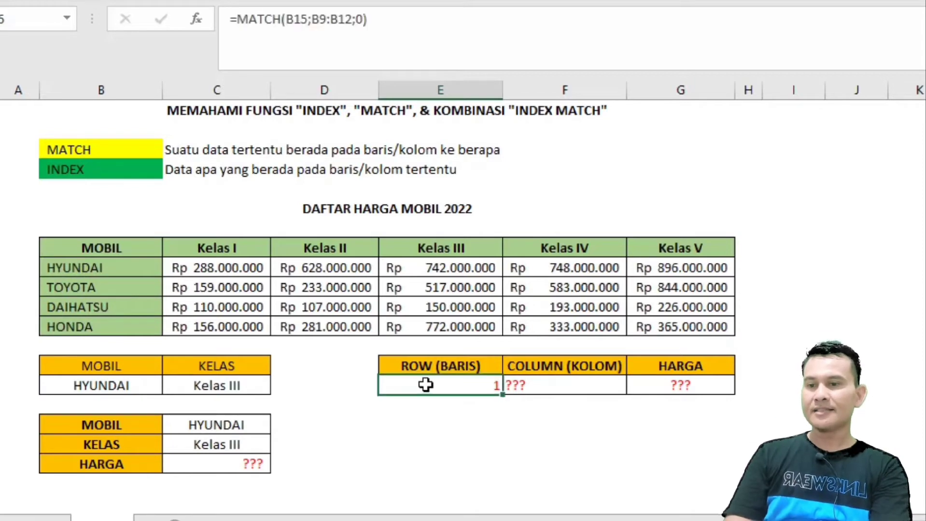
{"action": "left_click", "coordinate": [111, 385]}
{"action": "left_click", "coordinate": [464, 385]}
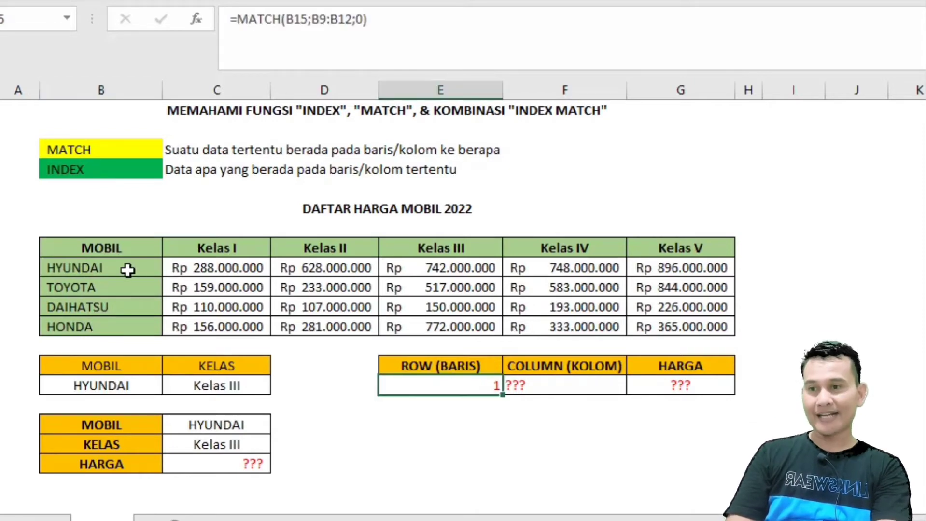
{"action": "left_click_drag", "start_coordinate": [128, 268], "coordinate": [116, 328]}
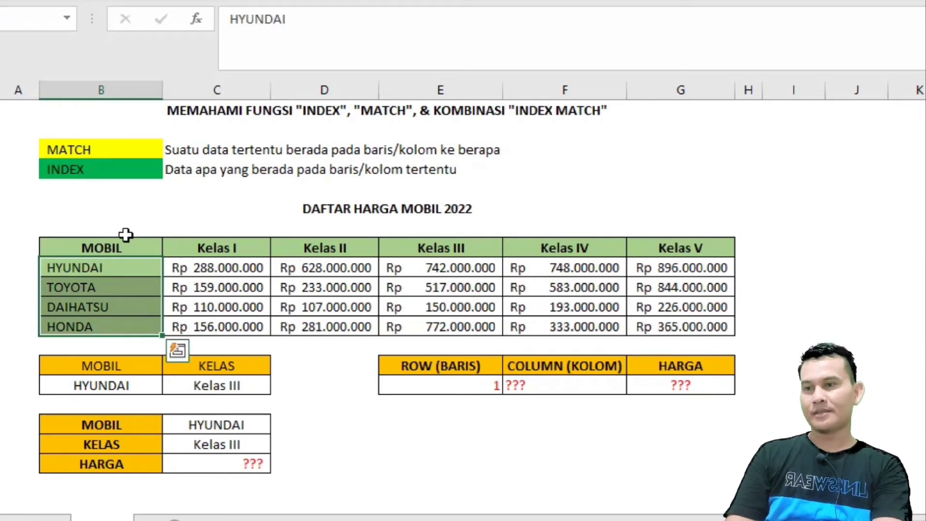
{"action": "left_click", "coordinate": [112, 246]}
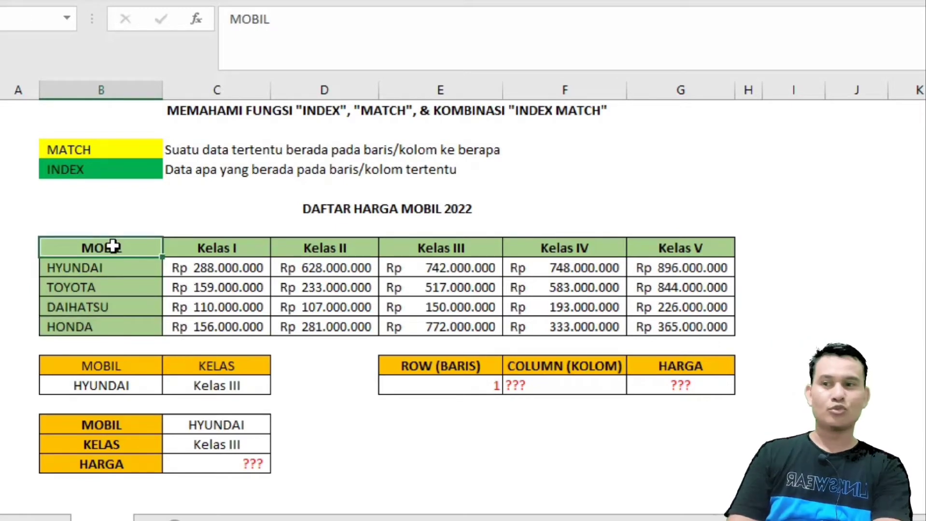
{"action": "left_click", "coordinate": [104, 267]}
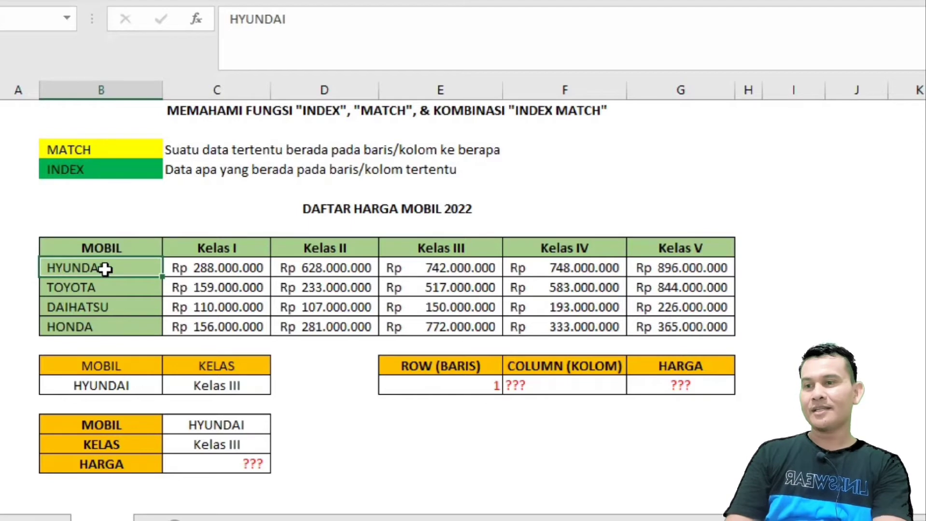
- Set the car selection in B15 to TOYOTA and compare the ROW (BARIS) result with its place in the table
{"action": "left_click", "coordinate": [135, 390]}
{"action": "left_click", "coordinate": [170, 387]}
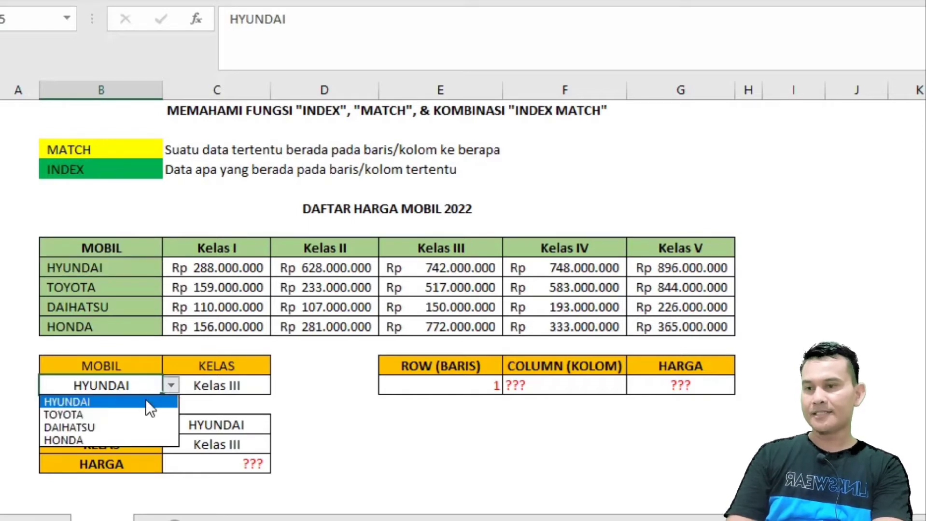
{"action": "left_click", "coordinate": [125, 413]}
{"action": "left_click", "coordinate": [465, 389]}
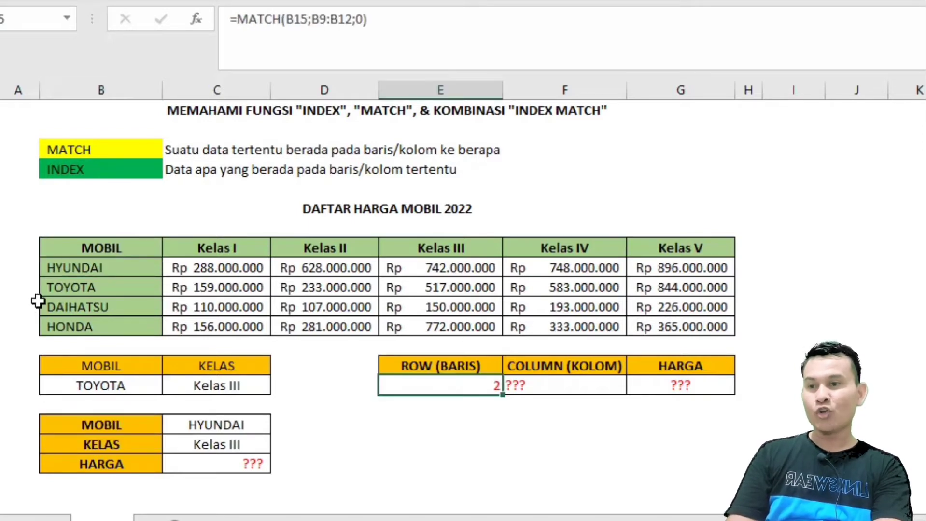
{"action": "left_click", "coordinate": [90, 282]}
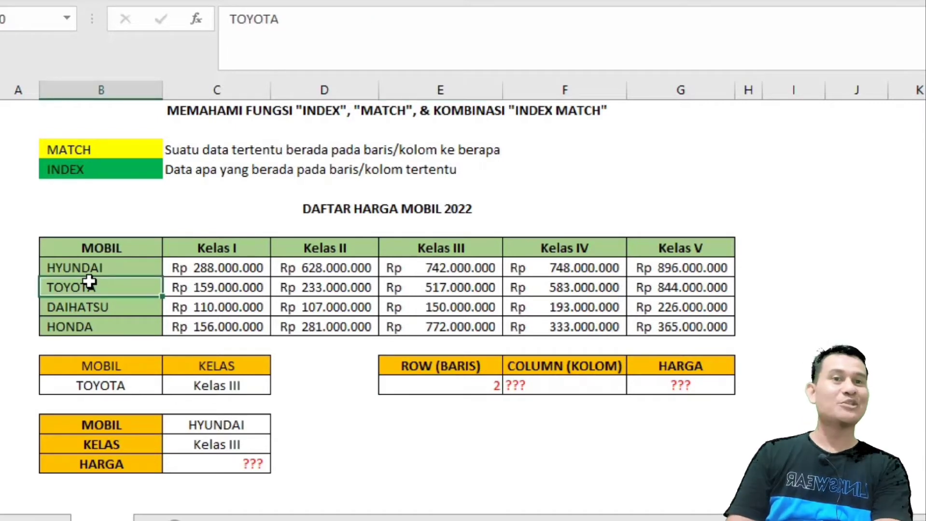
{"action": "left_click", "coordinate": [472, 464]}
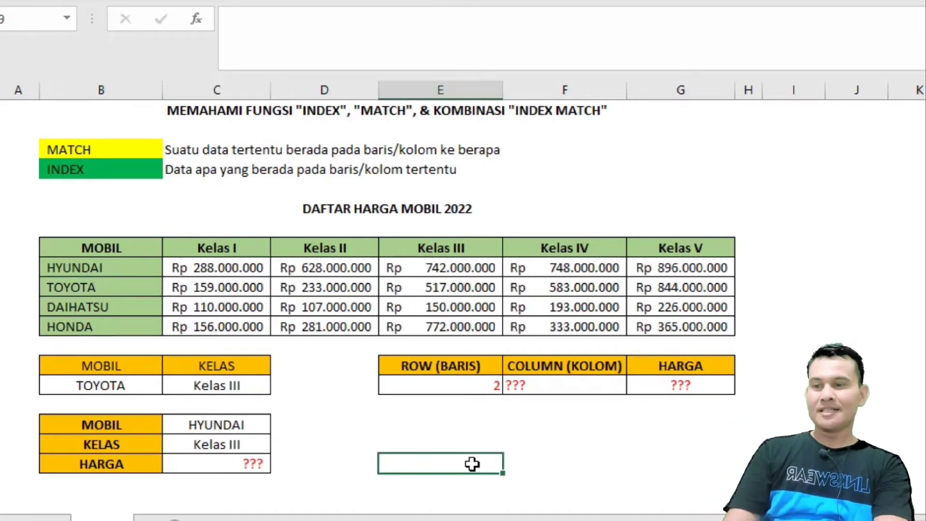
- Enter =MATCH(C15;C8:G8;0) in the cell below COLUMN (KOLOM) to find the selected class's column position with an exact match
{"action": "left_click", "coordinate": [218, 385]}
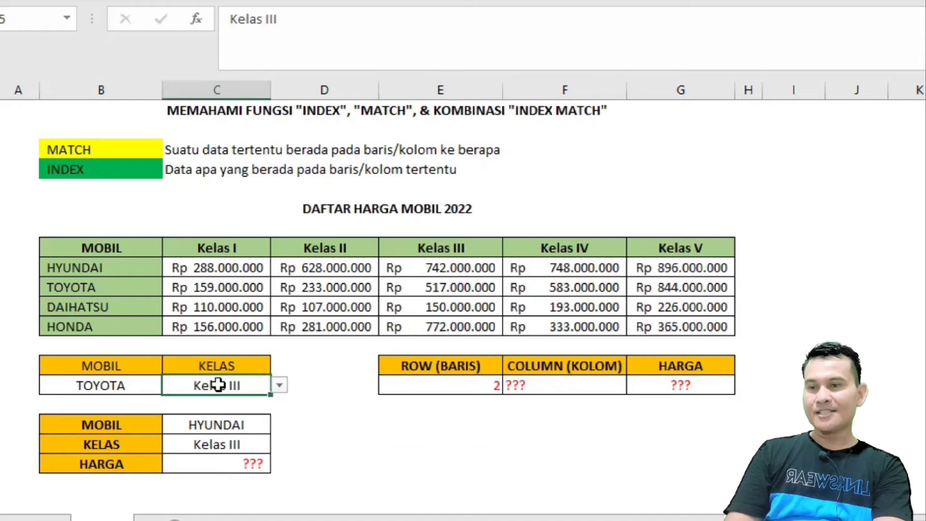
{"action": "left_click", "coordinate": [463, 247]}
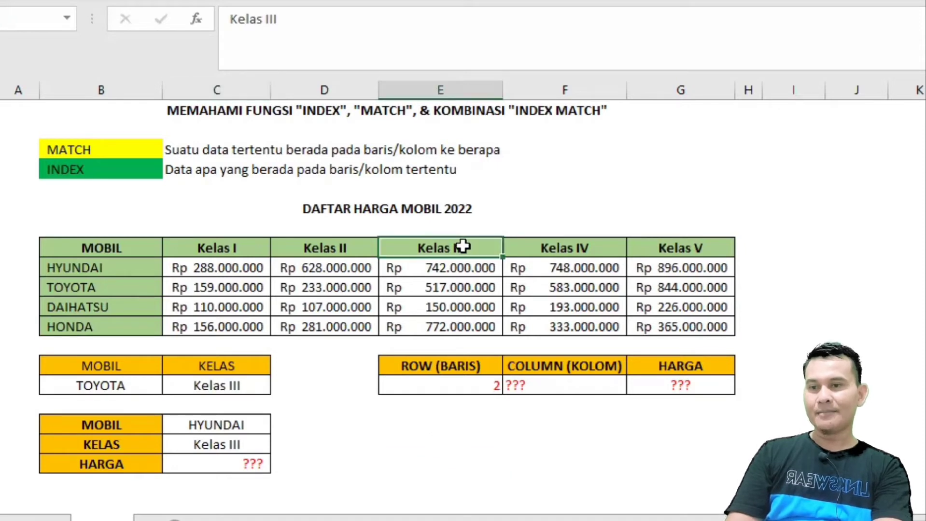
{"action": "left_click", "coordinate": [549, 386]}
{"action": "type", "text": "=match"}
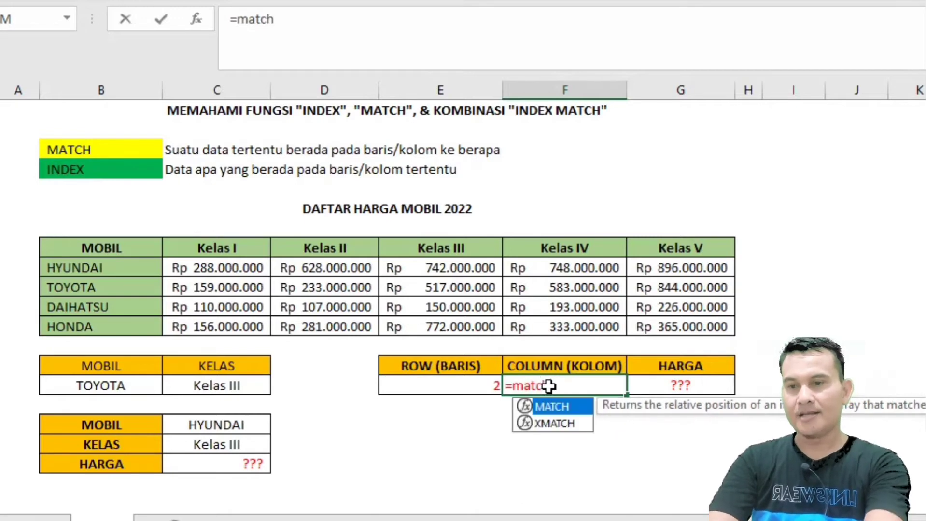
{"action": "type", "text": "("}
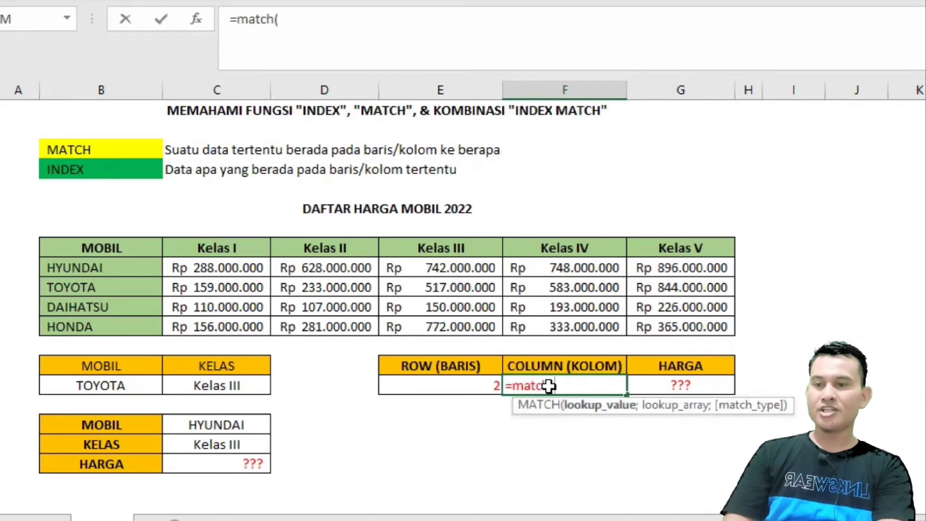
{"action": "left_click", "coordinate": [208, 387]}
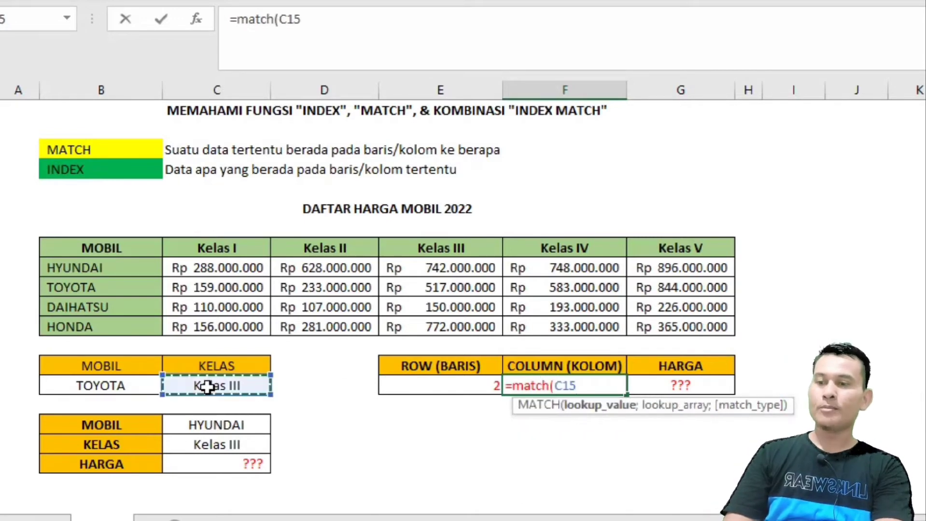
{"action": "type", "text": ";"}
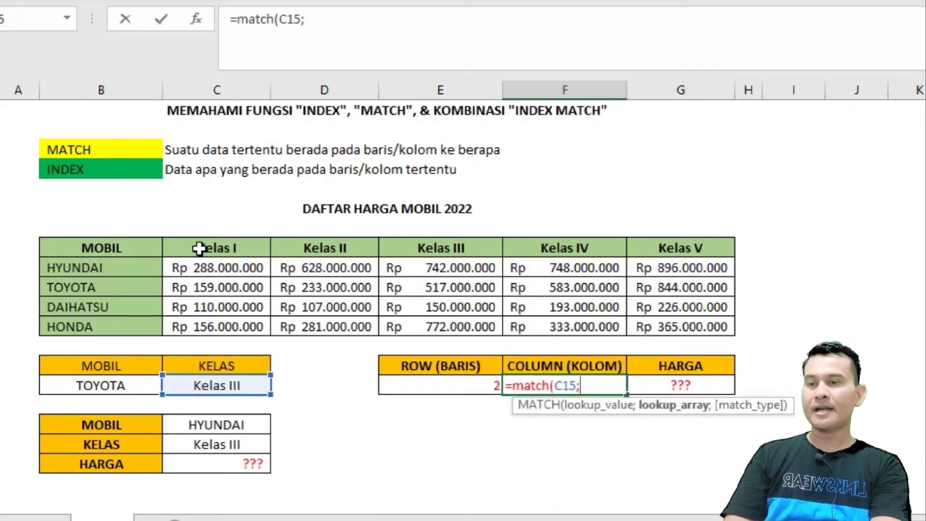
{"action": "left_click_drag", "start_coordinate": [198, 248], "coordinate": [665, 248]}
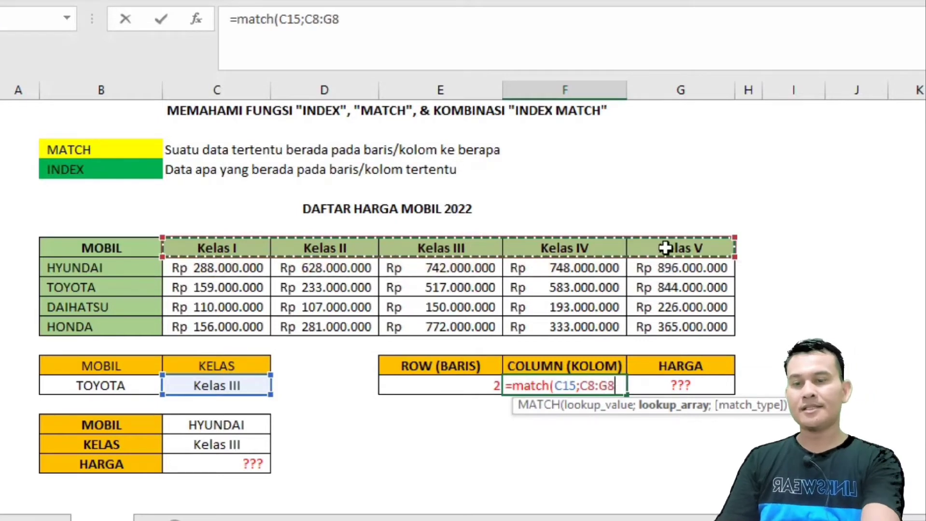
{"action": "type", "text": ";0"}
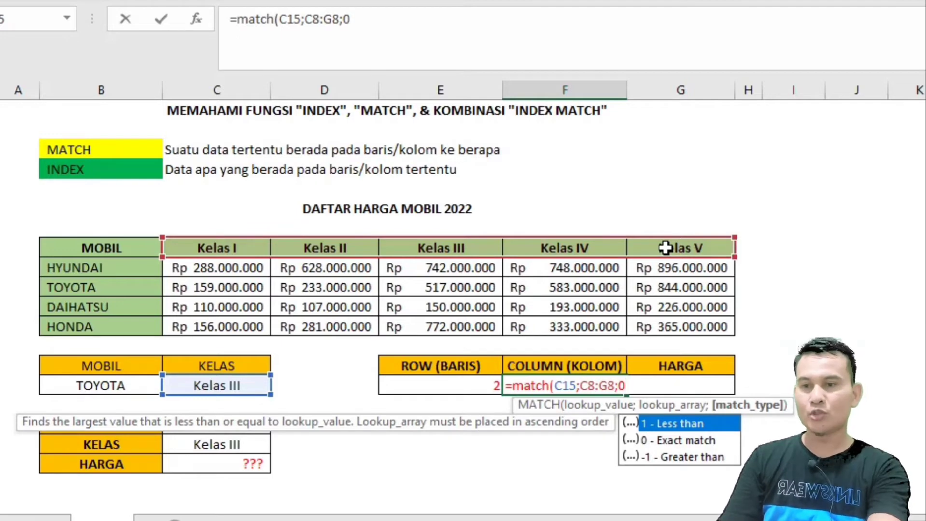
{"action": "key", "text": "Return"}
- Check the COLUMN (KOLOM) formula's result against the selected class's position among the Kelas I to Kelas V headings
{"action": "left_click", "coordinate": [580, 389]}
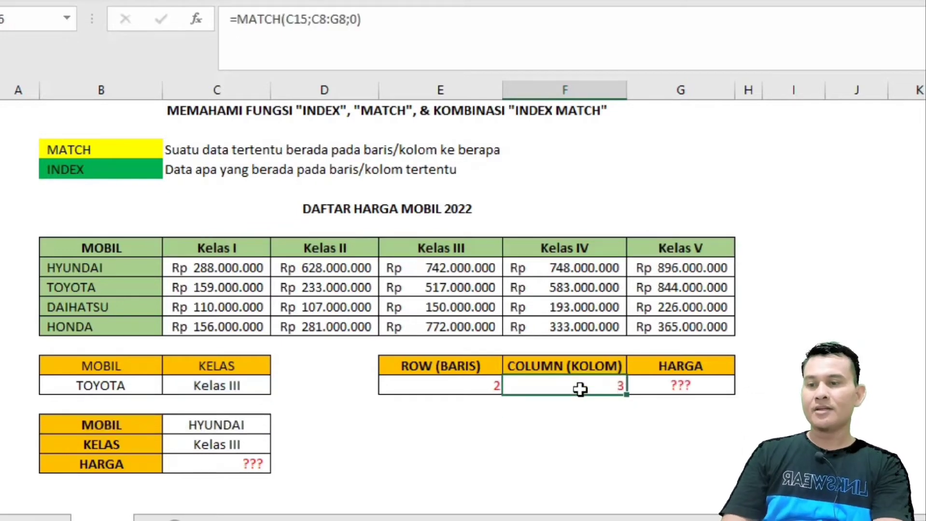
{"action": "left_click", "coordinate": [222, 388]}
{"action": "left_click", "coordinate": [605, 388]}
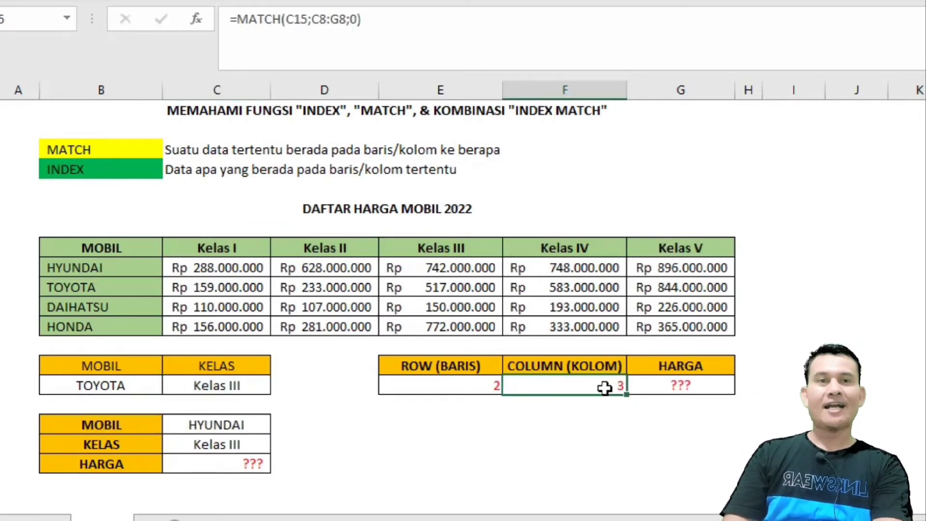
{"action": "left_click", "coordinate": [229, 246]}
{"action": "left_click_drag", "start_coordinate": [232, 247], "coordinate": [673, 246]}
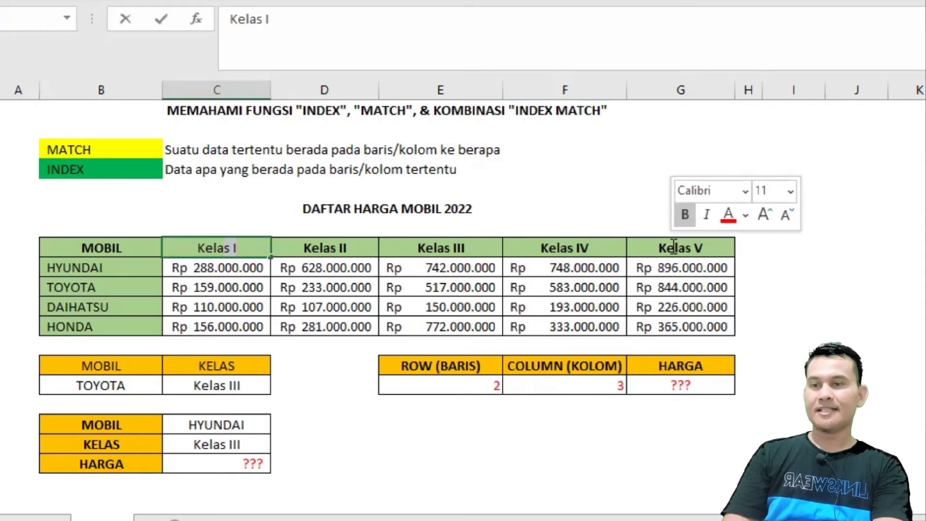
{"action": "left_click", "coordinate": [468, 460]}
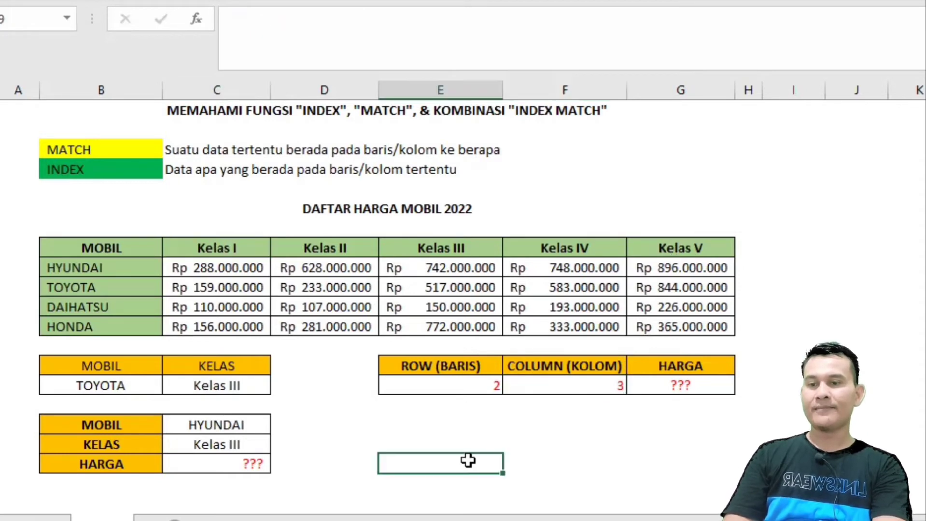
- Set the class selection in C15 to Kelas IV and compare the COLUMN (KOLOM) result with its place in the table
{"action": "left_click", "coordinate": [227, 390]}
{"action": "left_click", "coordinate": [277, 386]}
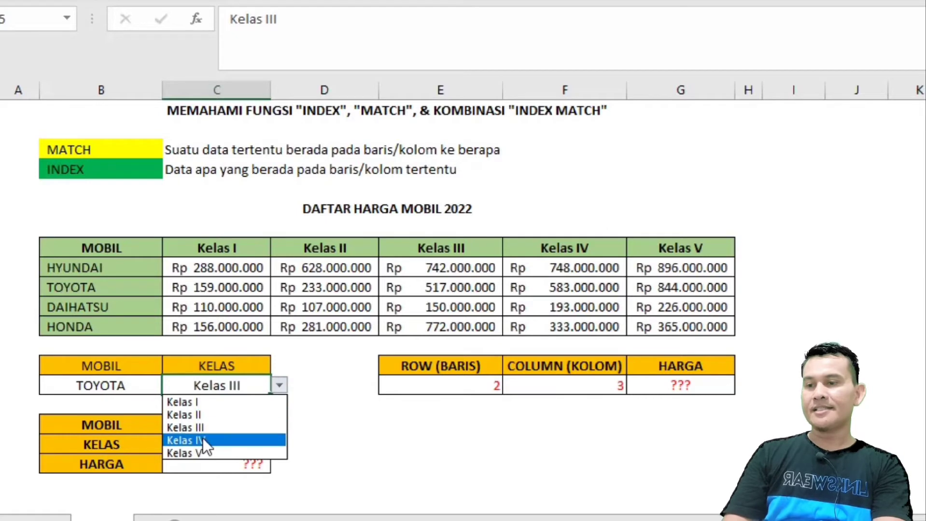
{"action": "left_click", "coordinate": [203, 439]}
{"action": "left_click", "coordinate": [500, 441]}
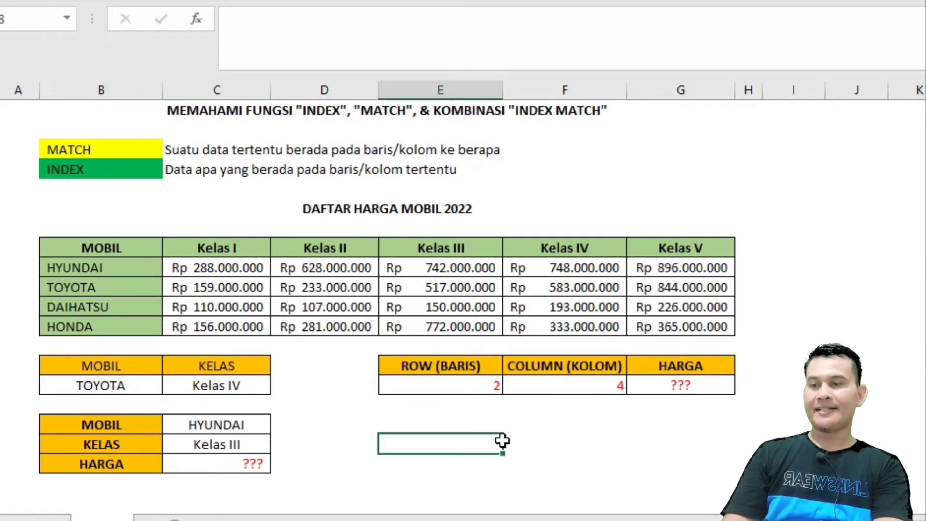
{"action": "left_click", "coordinate": [613, 384]}
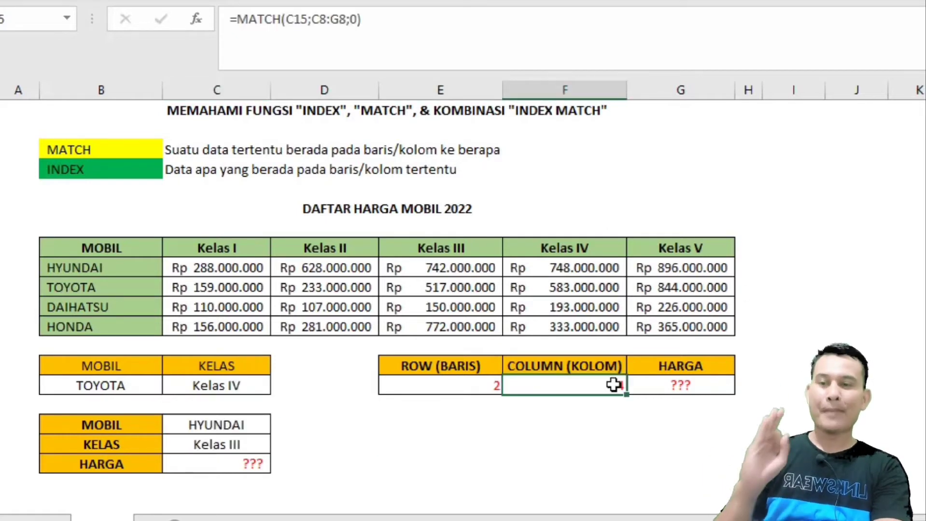
{"action": "left_click", "coordinate": [595, 321]}
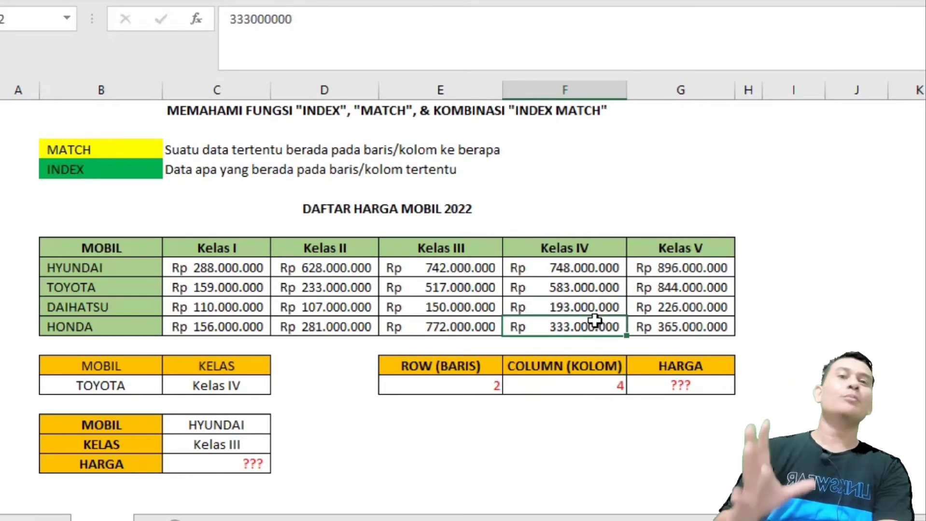
- Enter =INDEX(C9:G12;E15;F15) in the cell below HARGA to return the price at the found row and column
{"action": "left_click", "coordinate": [131, 173]}
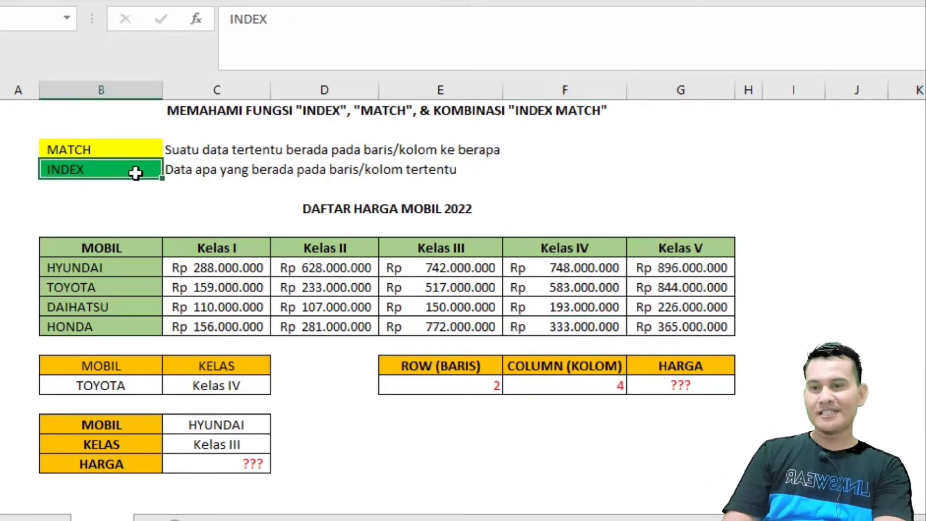
{"action": "left_click", "coordinate": [689, 385]}
{"action": "left_click", "coordinate": [667, 314]}
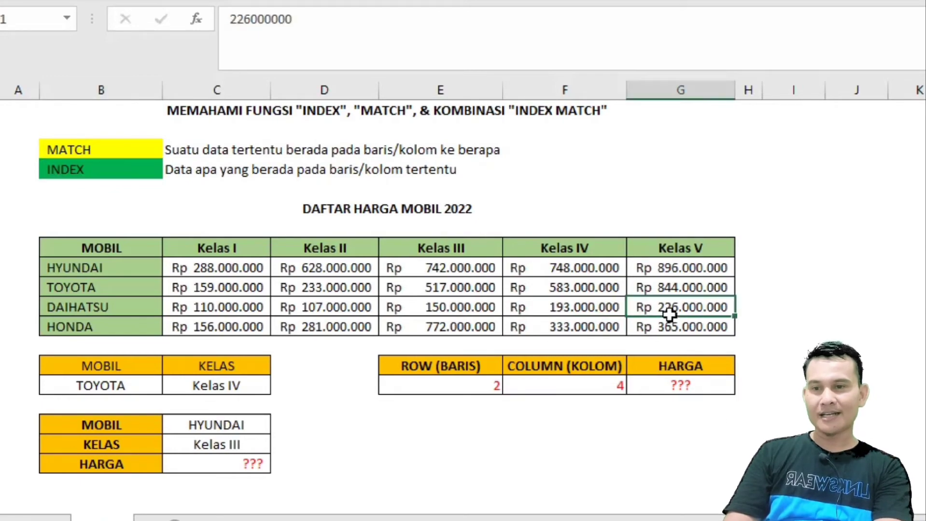
{"action": "left_click", "coordinate": [465, 315]}
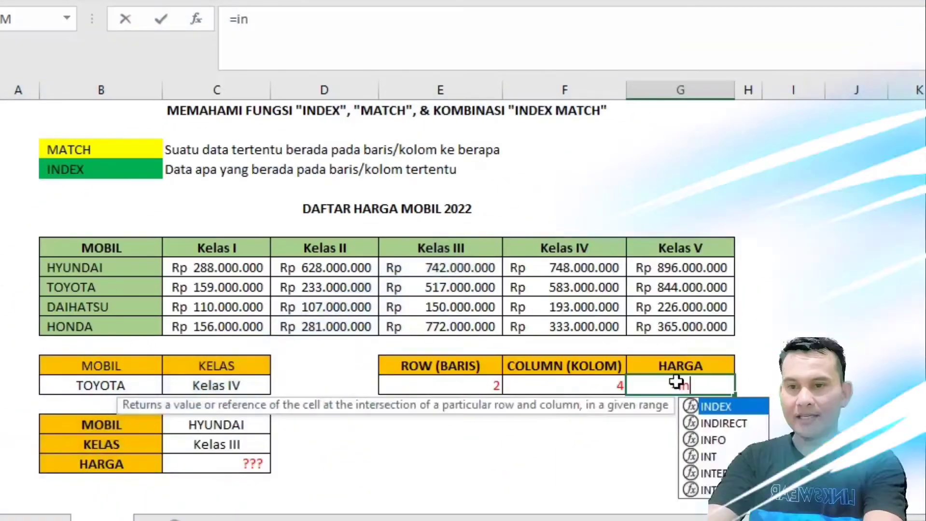
{"action": "type", "text": "dex"}
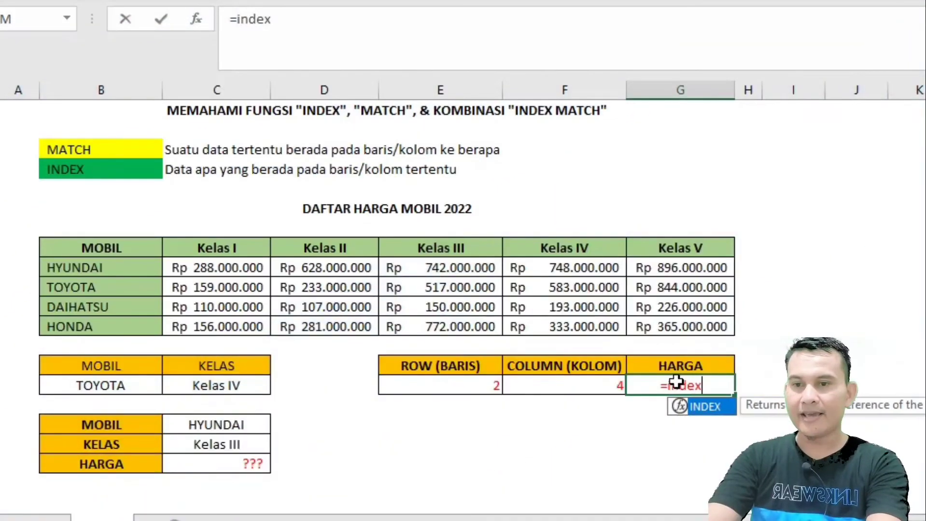
{"action": "type", "text": "("}
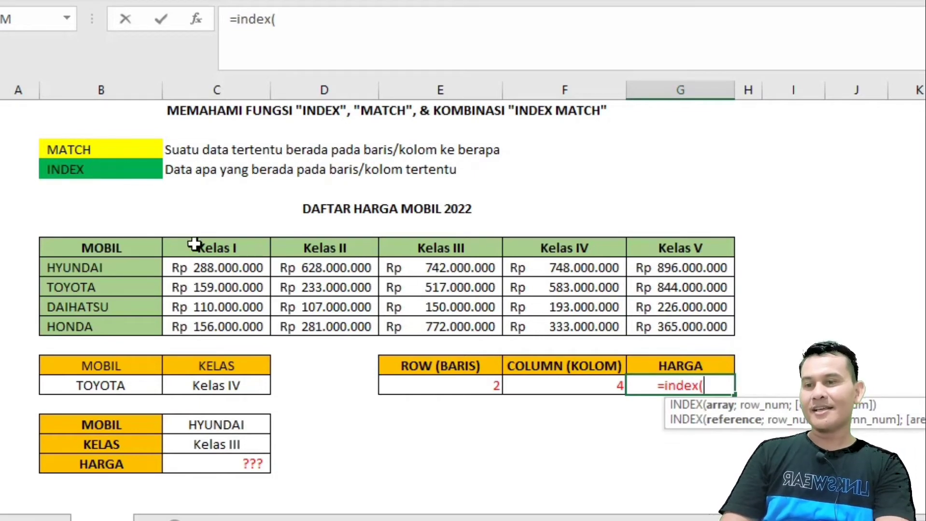
{"action": "left_click_drag", "start_coordinate": [193, 268], "coordinate": [703, 323]}
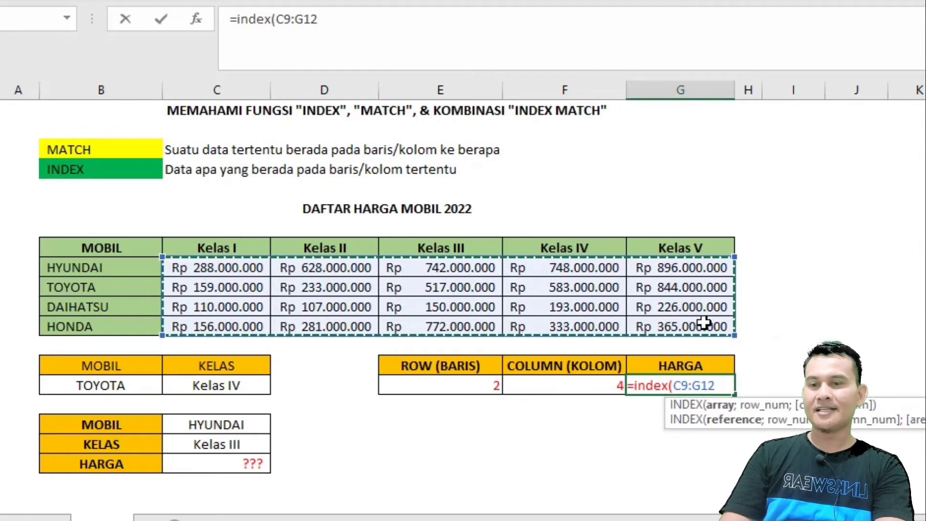
{"action": "type", "text": ";"}
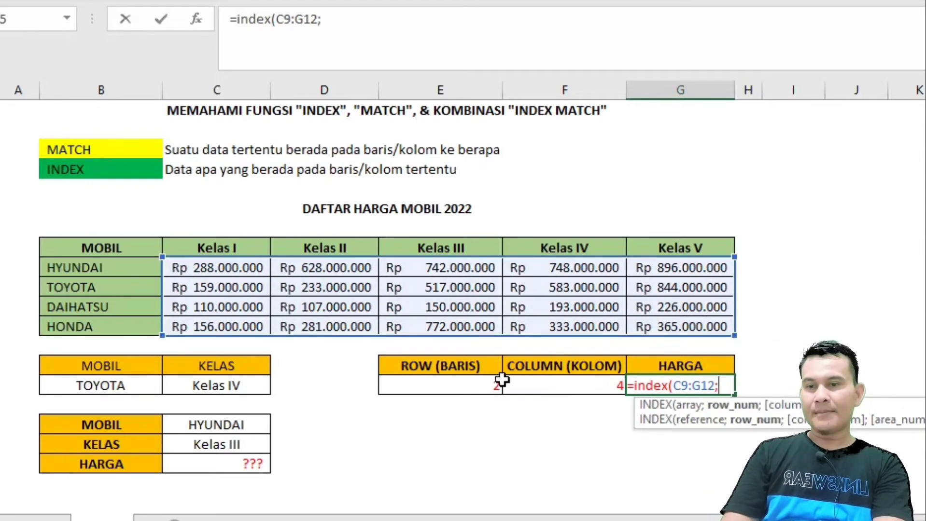
{"action": "left_click", "coordinate": [456, 386]}
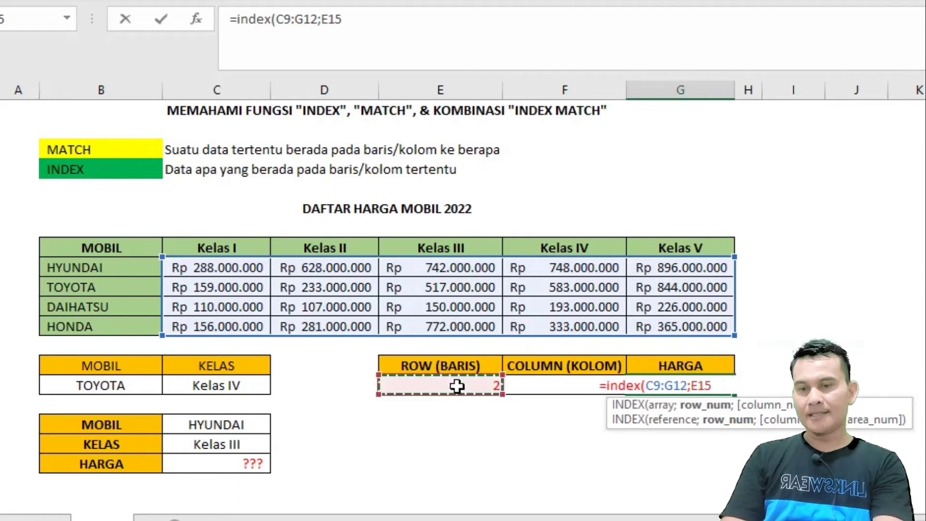
{"action": "type", "text": ";"}
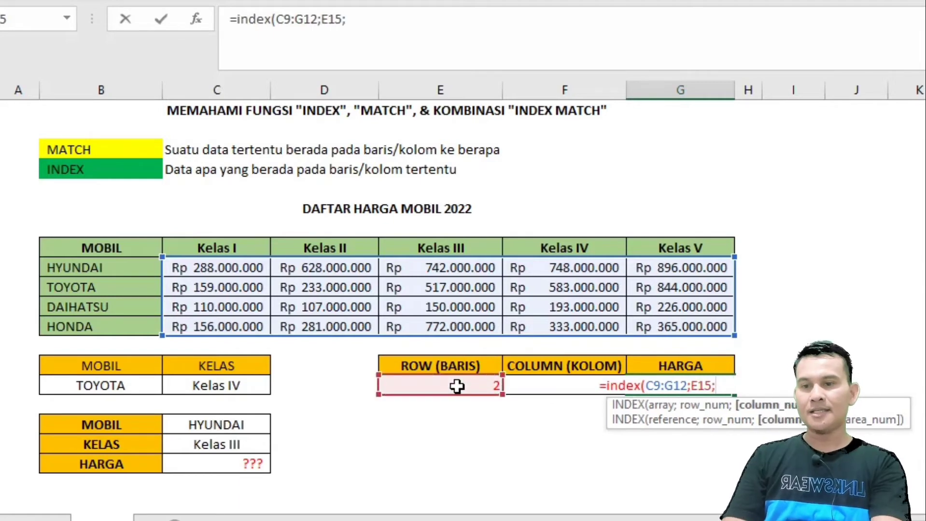
{"action": "left_click", "coordinate": [544, 384]}
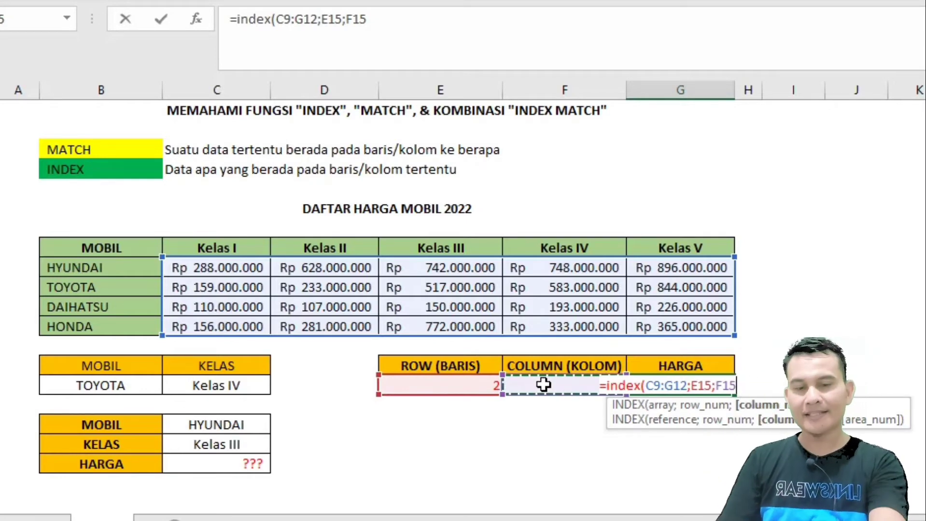
{"action": "key", "text": "Return"}
- Check the HARGA result against the price where the TOYOTA row meets the Kelas IV column, using the row and column positions
{"action": "left_click", "coordinate": [654, 387]}
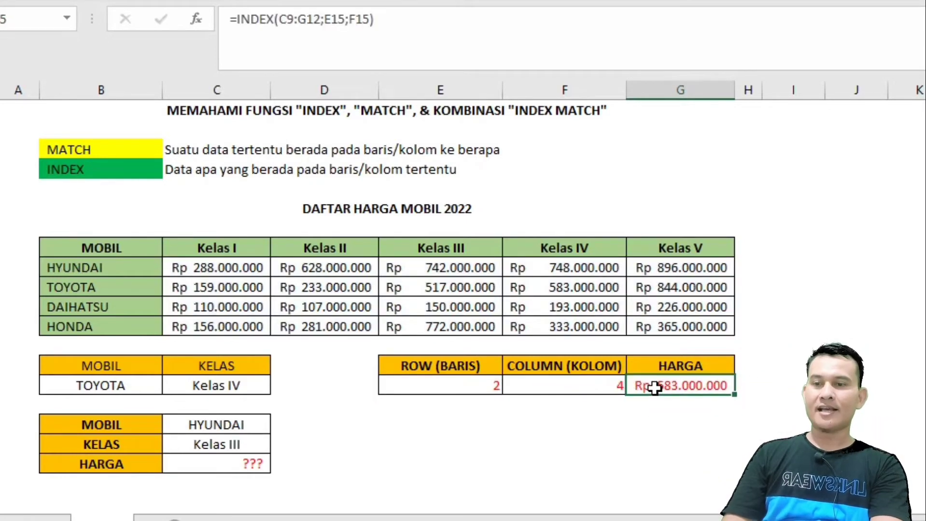
{"action": "left_click", "coordinate": [439, 385]}
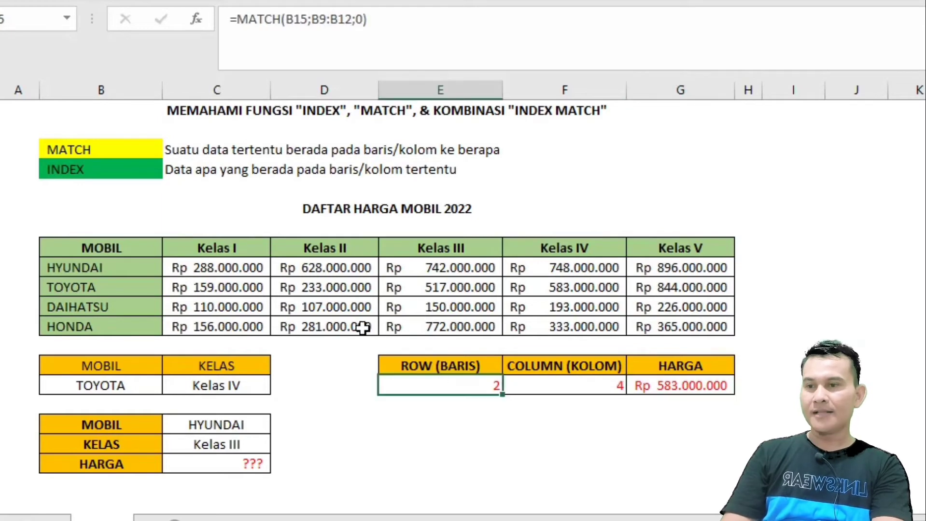
{"action": "left_click", "coordinate": [583, 380]}
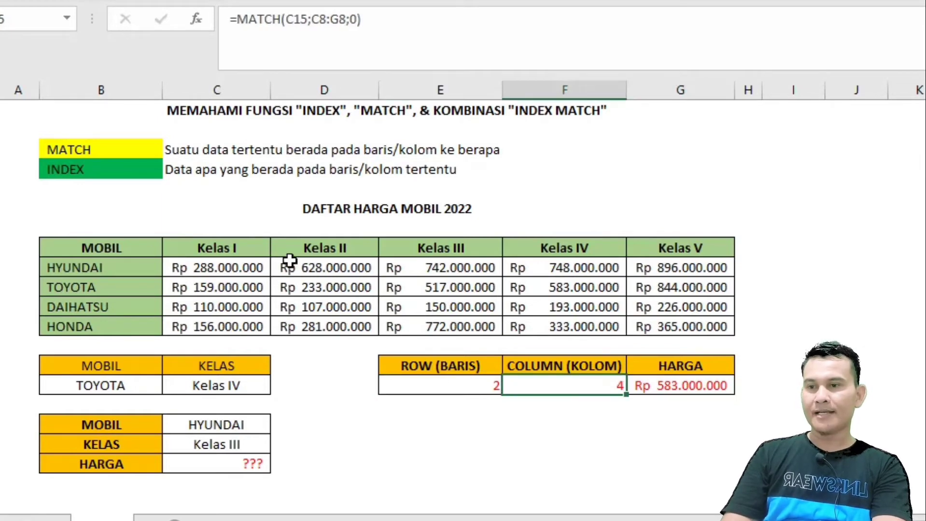
{"action": "left_click", "coordinate": [565, 250]}
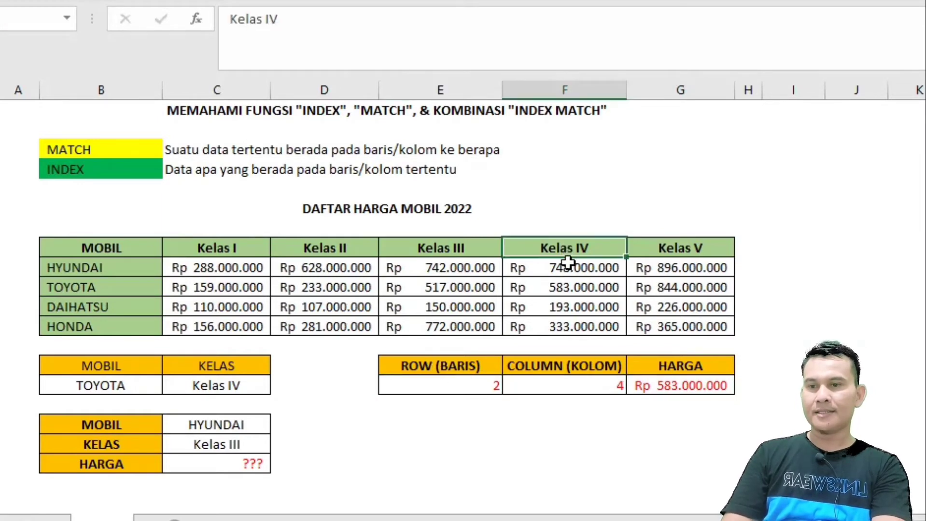
{"action": "left_click", "coordinate": [562, 288]}
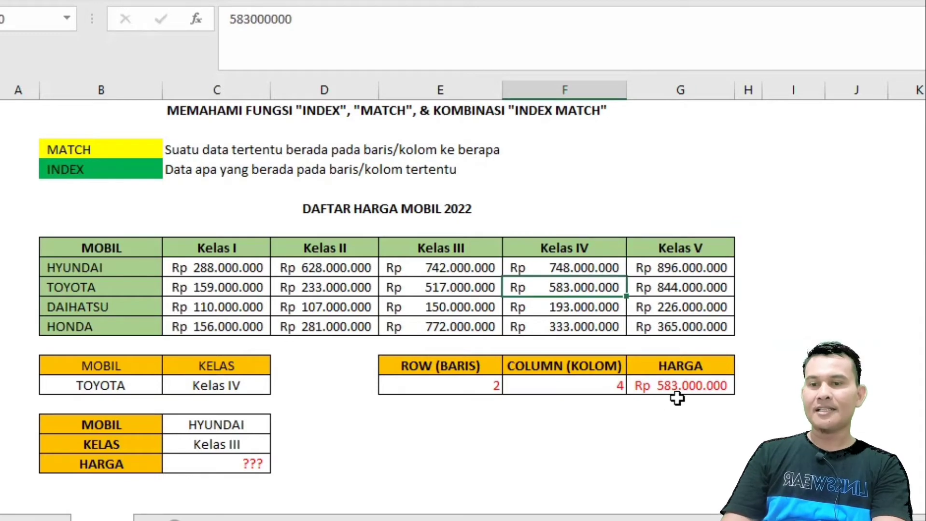
{"action": "left_click", "coordinate": [781, 392]}
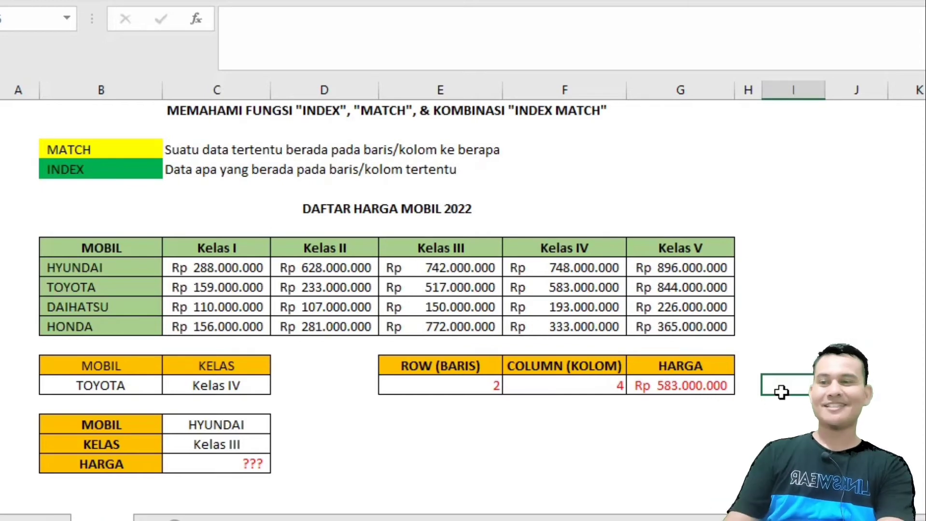
- Review the second lookup block's MOBIL and KELAS selections and its unfilled HARGA cell in C19
{"action": "left_click", "coordinate": [475, 446]}
{"action": "left_click", "coordinate": [186, 463]}
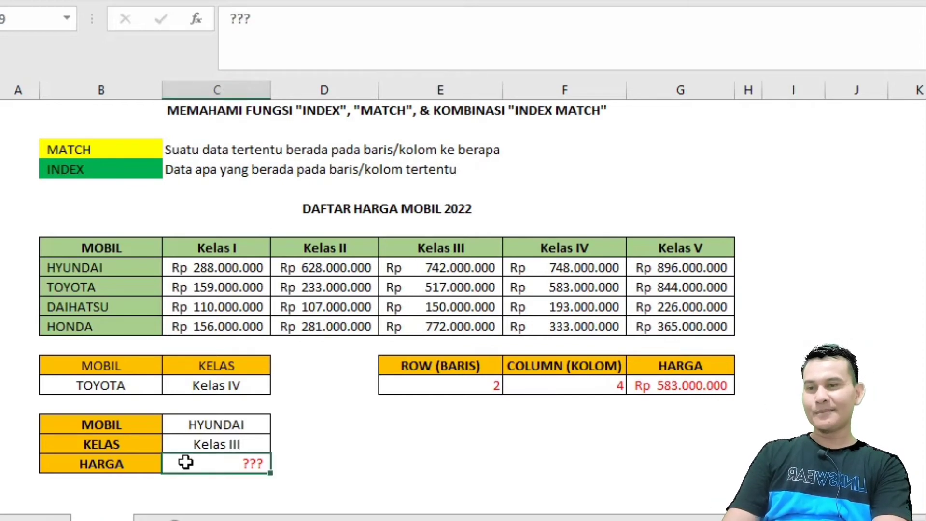
{"action": "left_click", "coordinate": [197, 424]}
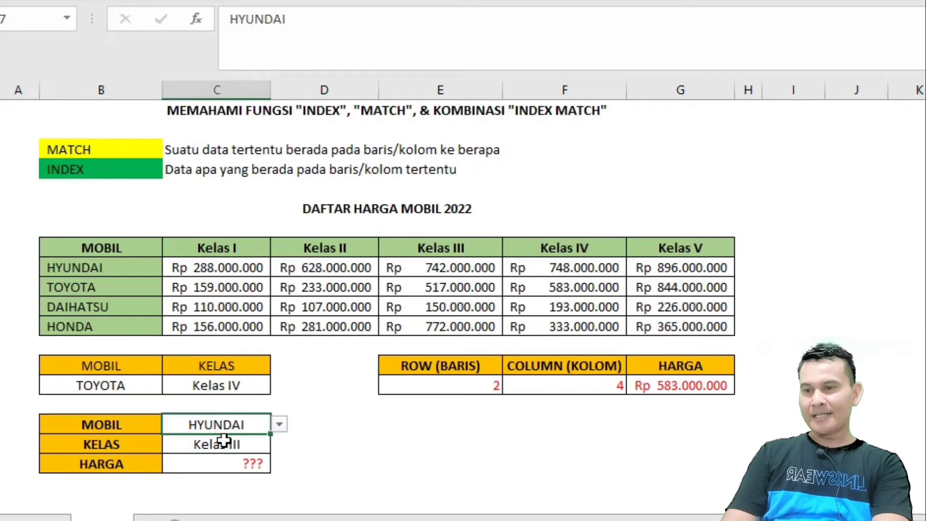
{"action": "left_click", "coordinate": [223, 444]}
{"action": "left_click", "coordinate": [212, 464]}
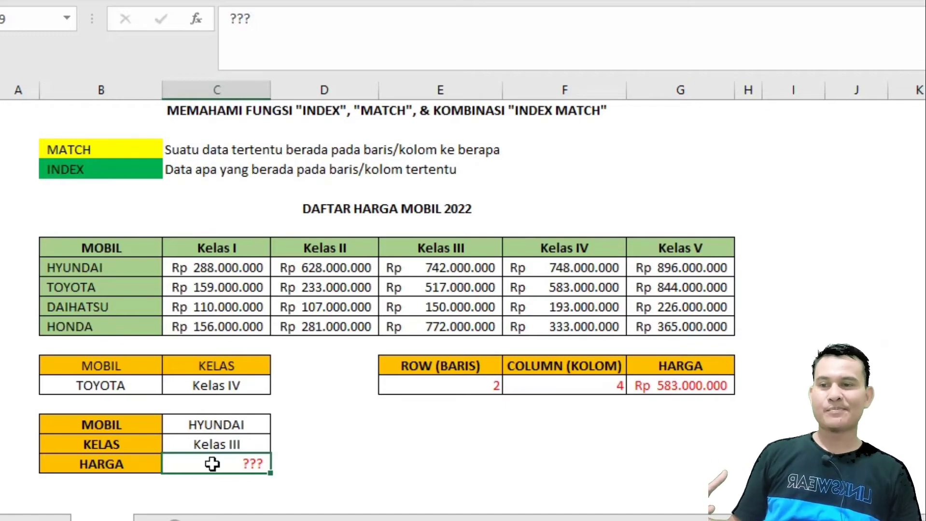
- Start an INDEX formula in the HARGA cell C19 with the price range C9:G12 as its array
{"action": "type", "text": "=i"}
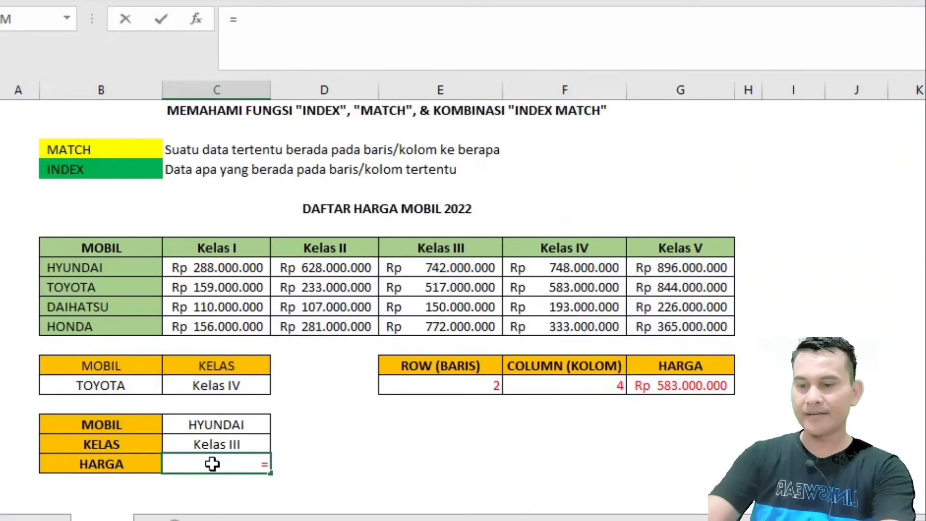
{"action": "type", "text": "ndex("}
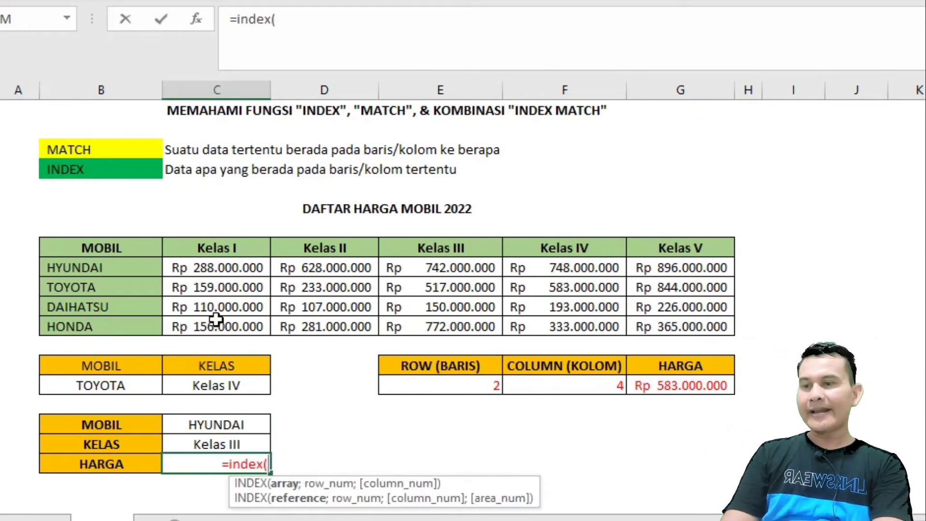
{"action": "left_click_drag", "start_coordinate": [198, 268], "coordinate": [666, 322]}
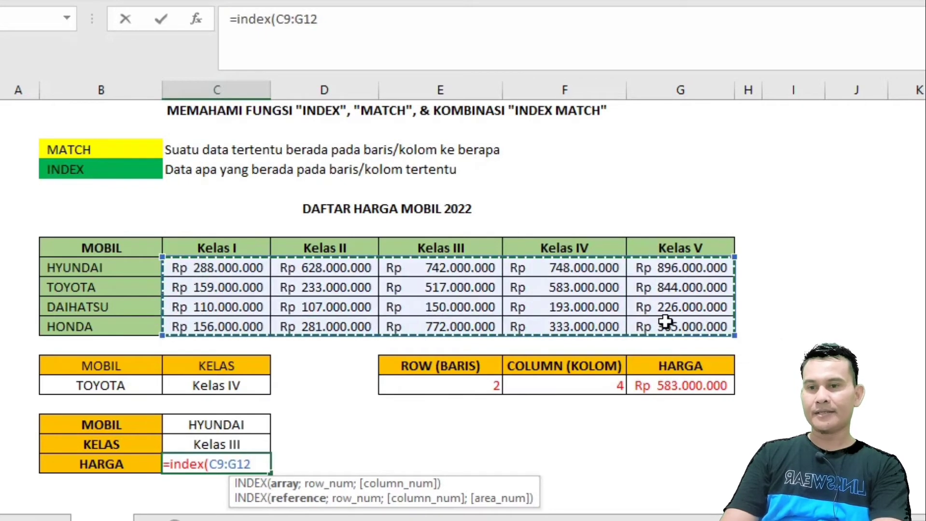
{"action": "type", "text": ";"}
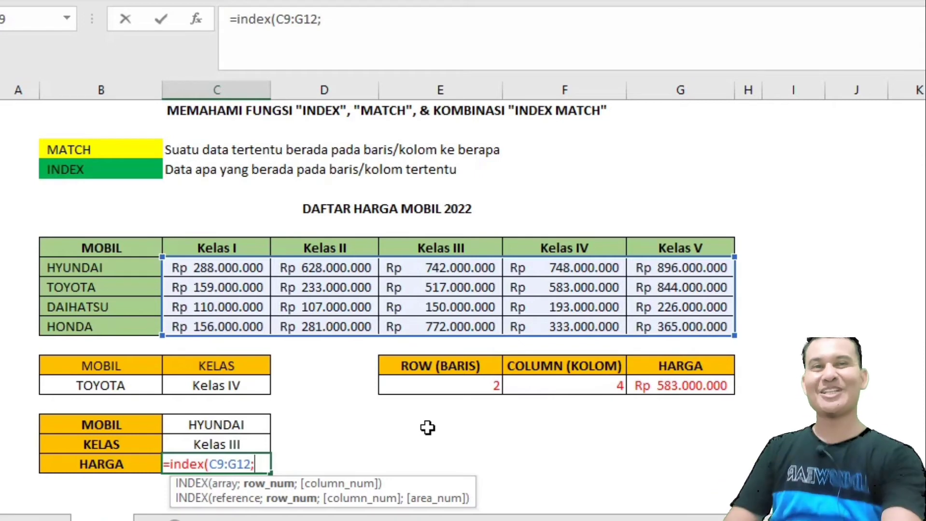
- Add MATCH(C17;B9:B12) as the row argument of the INDEX formula in C19 to locate the selected car
{"action": "type", "text": "ma"}
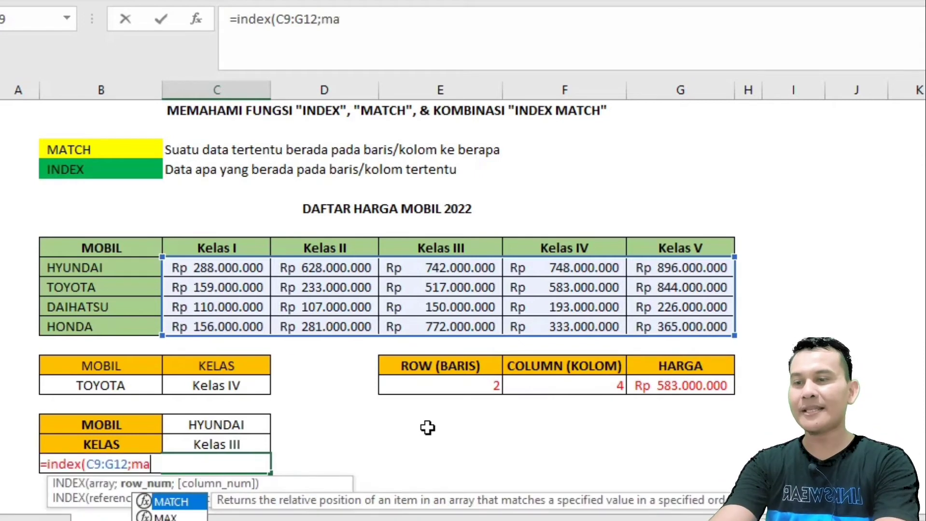
{"action": "type", "text": "tch("}
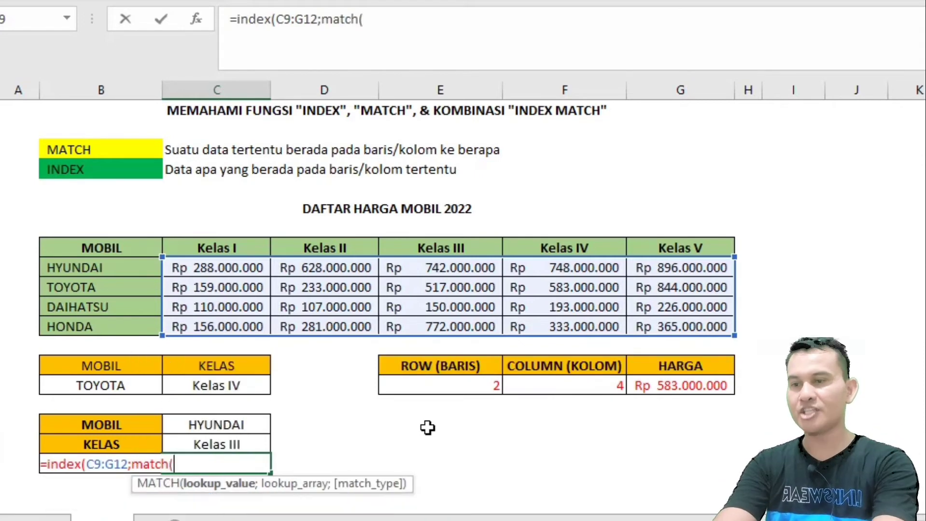
{"action": "left_click", "coordinate": [220, 425]}
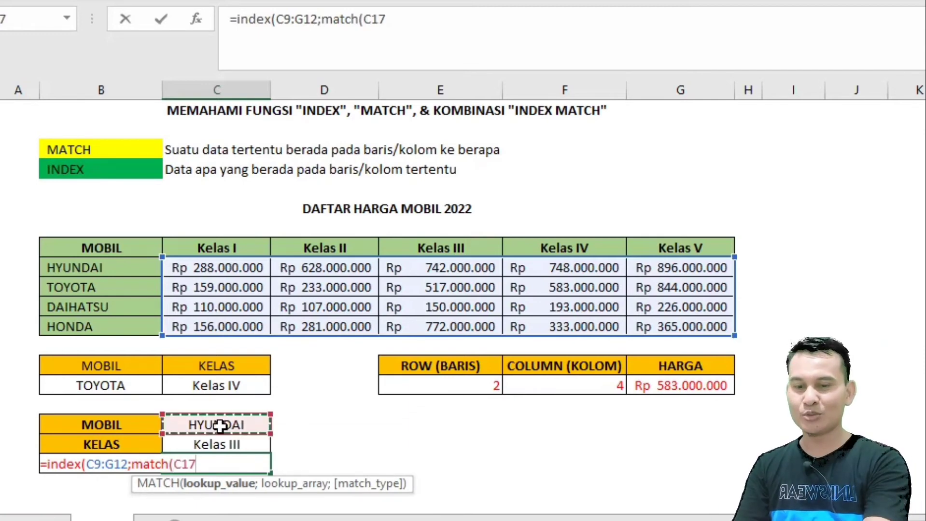
{"action": "type", "text": ";"}
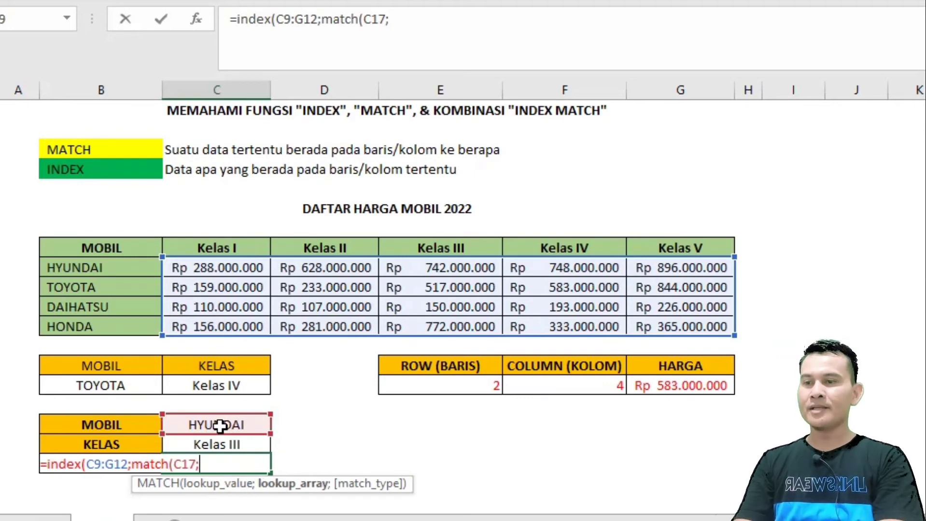
{"action": "left_click", "coordinate": [90, 269]}
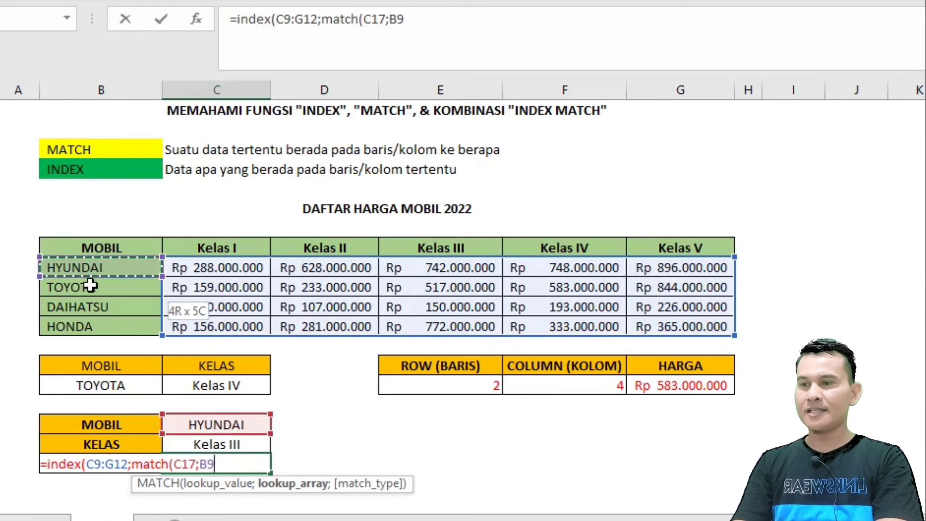
{"action": "left_click_drag", "start_coordinate": [90, 286], "coordinate": [92, 326]}
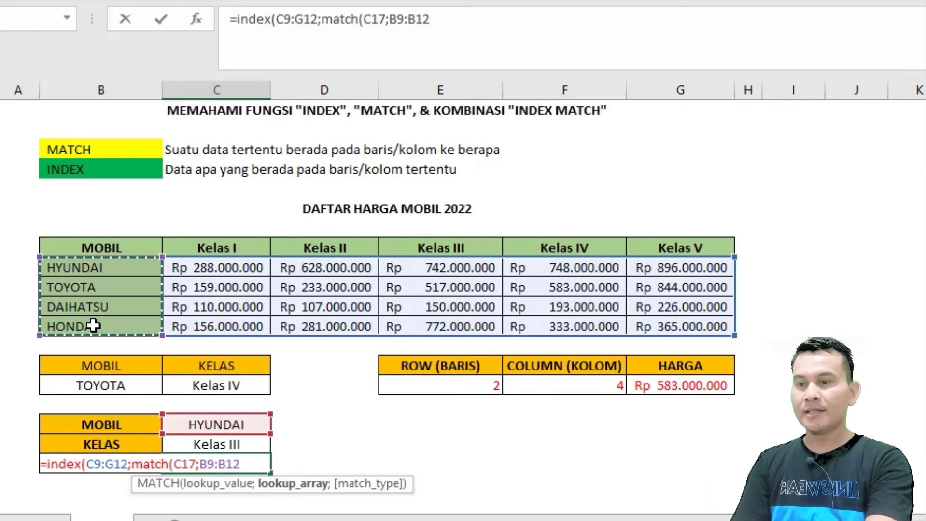
{"action": "type", "text": ";"}
{"action": "key", "text": "BackSpace"}
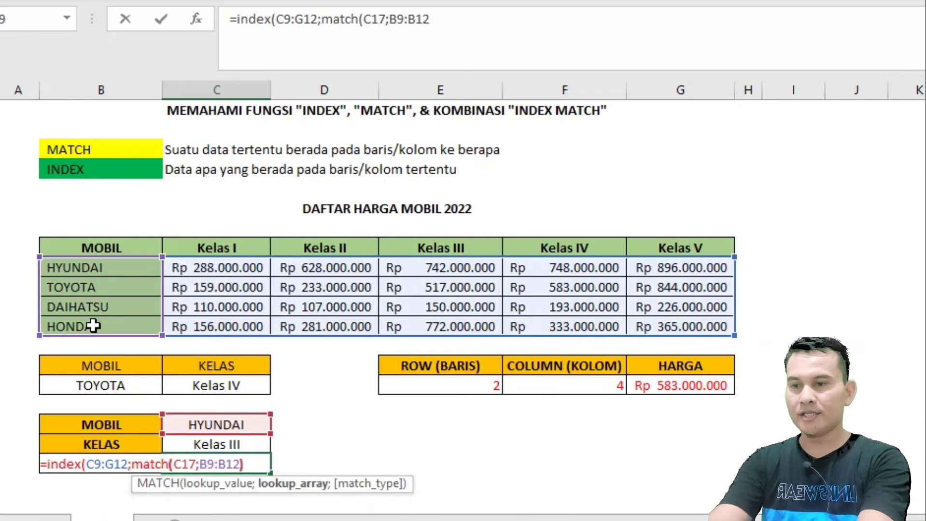
{"action": "type", "text": ")"}
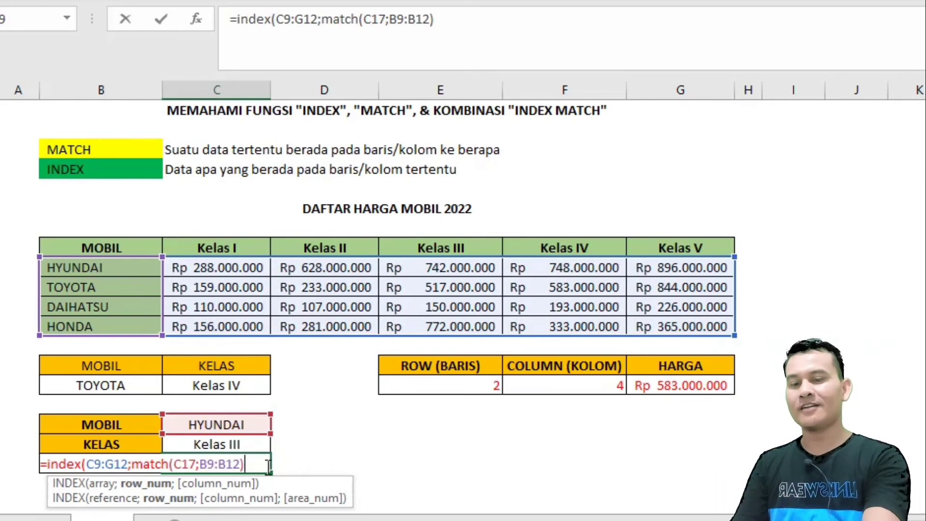
- Complete the C19 formula with MATCH(C18;C8:G8) as the column argument and check its result against the HYUNDAI price under Kelas III
{"action": "type", "text": ";"}
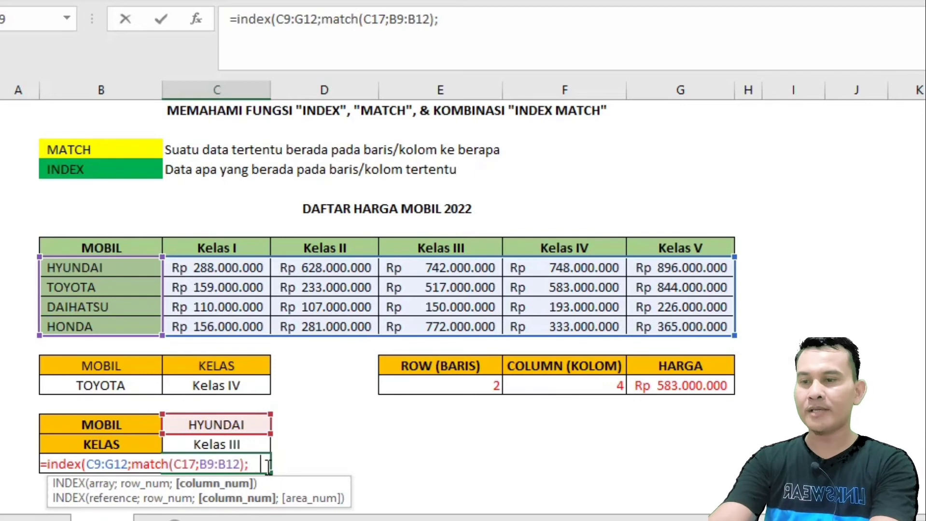
{"action": "type", "text": "match("}
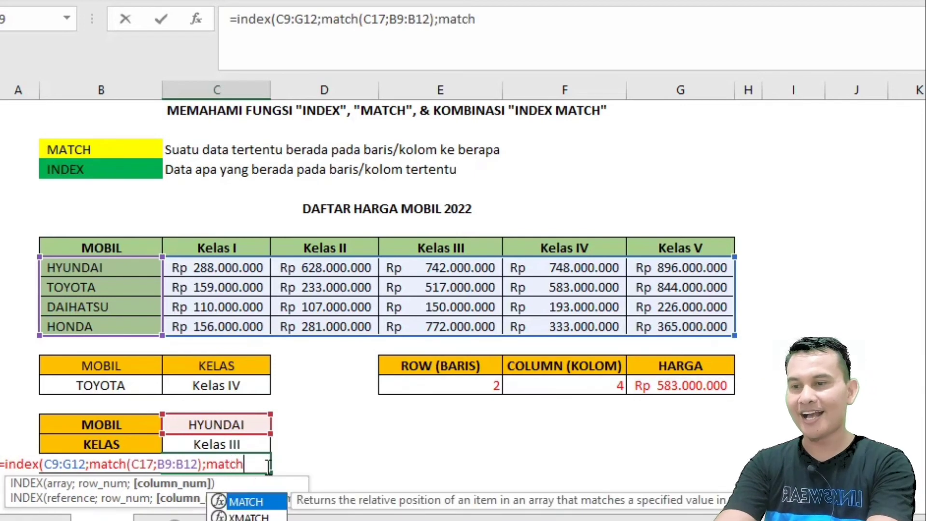
{"action": "left_click", "coordinate": [224, 443]}
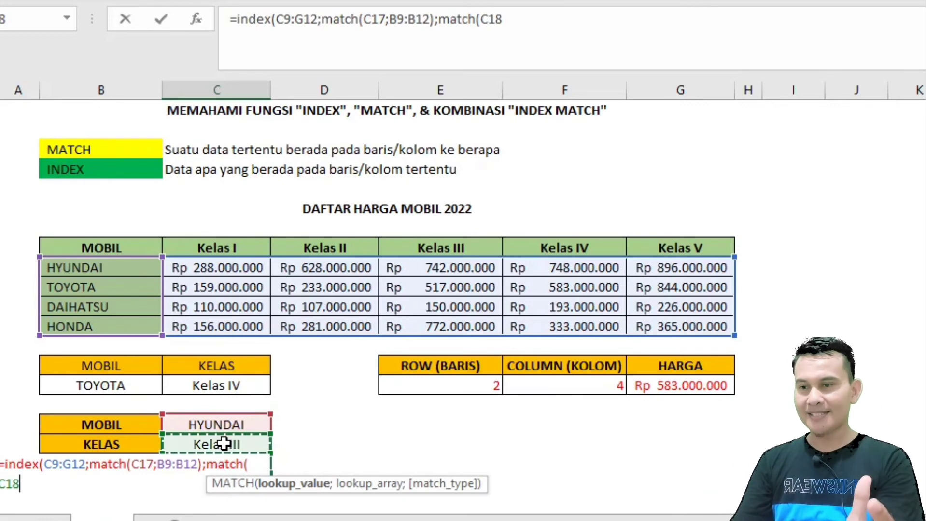
{"action": "type", "text": ";"}
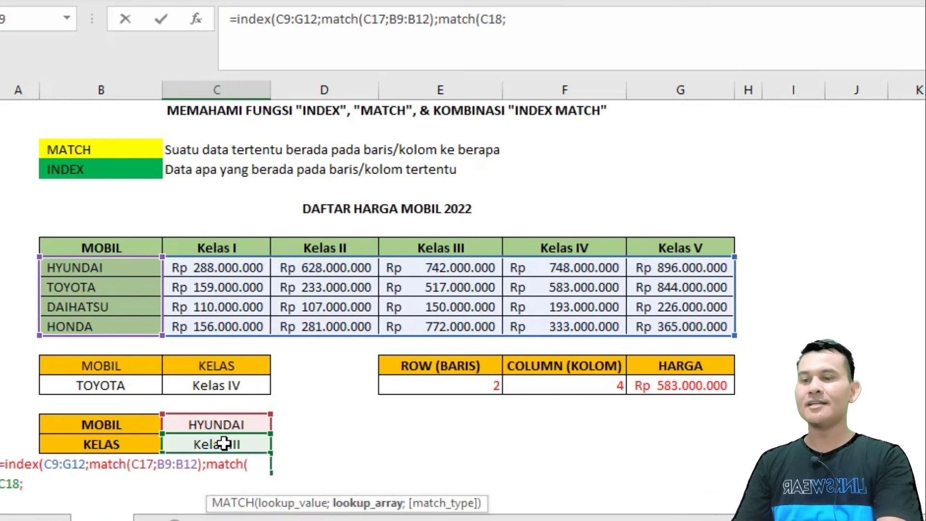
{"action": "left_click_drag", "start_coordinate": [212, 248], "coordinate": [707, 247]}
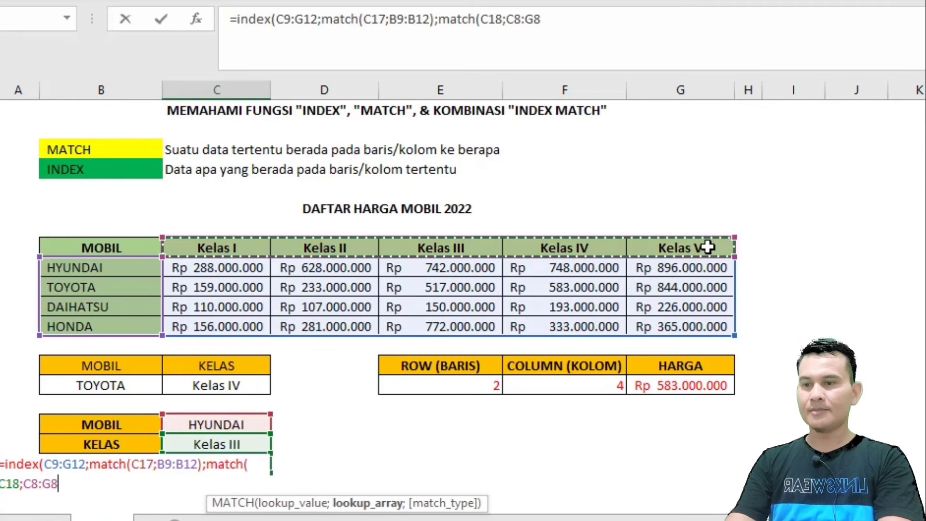
{"action": "type", "text": ")"}
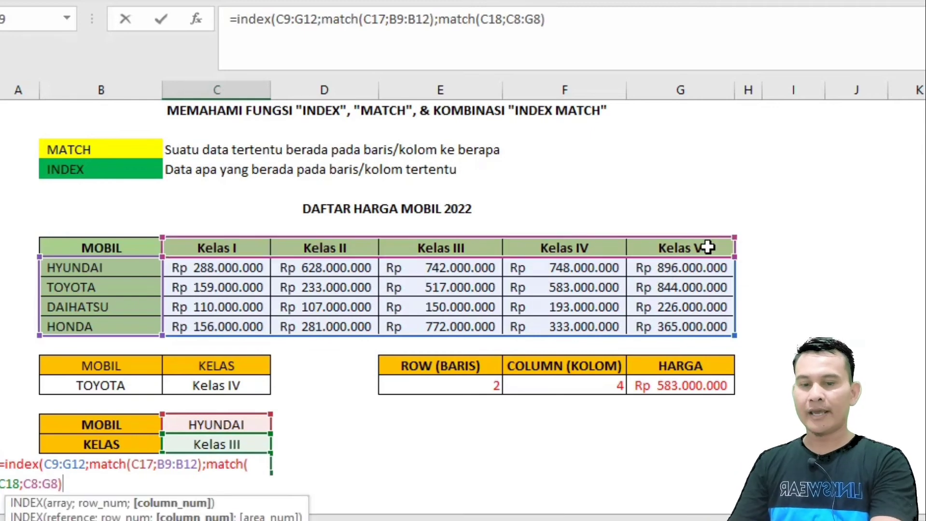
{"action": "key", "text": "Return"}
{"action": "key", "text": "Return"}
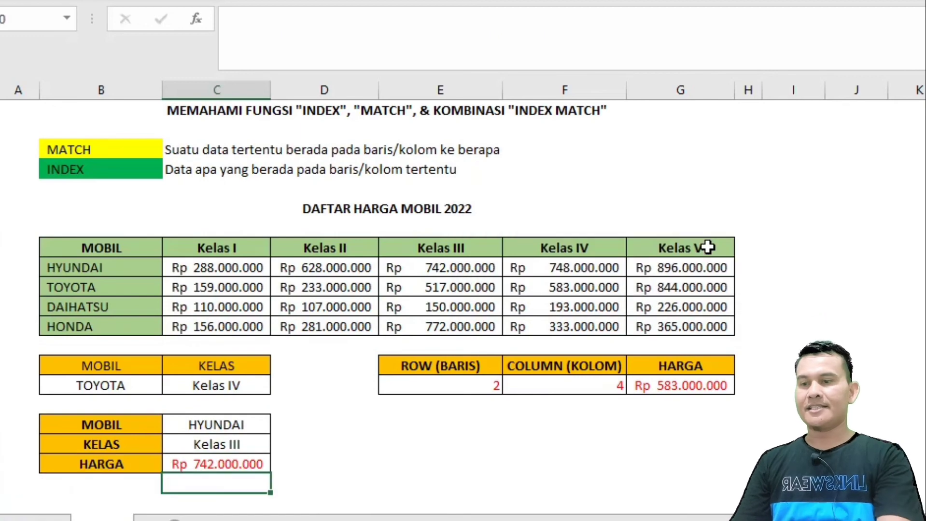
{"action": "left_click", "coordinate": [217, 465]}
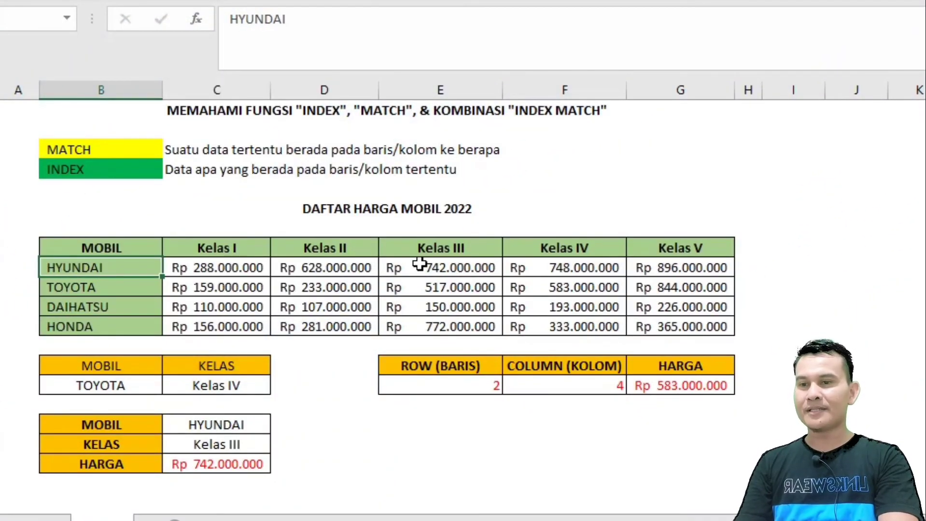
{"action": "left_click", "coordinate": [453, 268]}
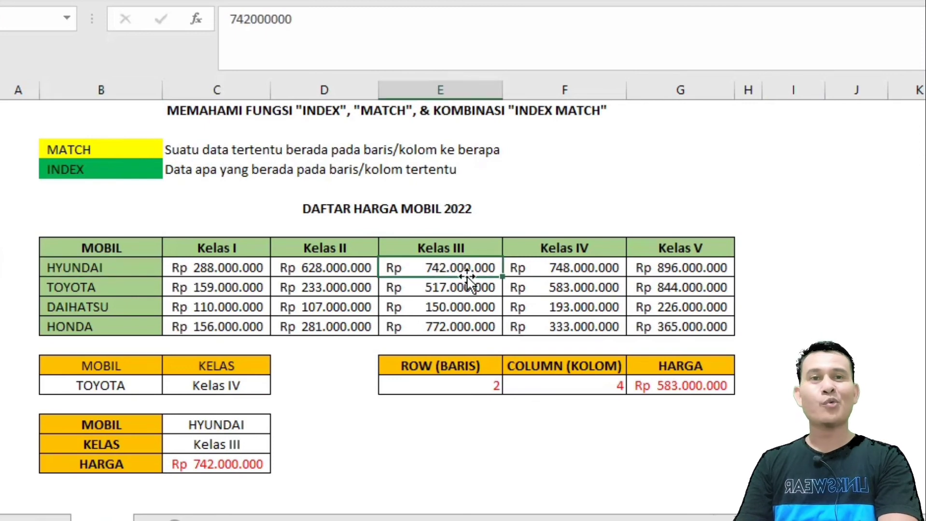
- Change the second lookup block's selections to TOYOTA in C17 and Kelas II in C18
{"action": "left_click", "coordinate": [242, 426]}
{"action": "left_click", "coordinate": [281, 426]}
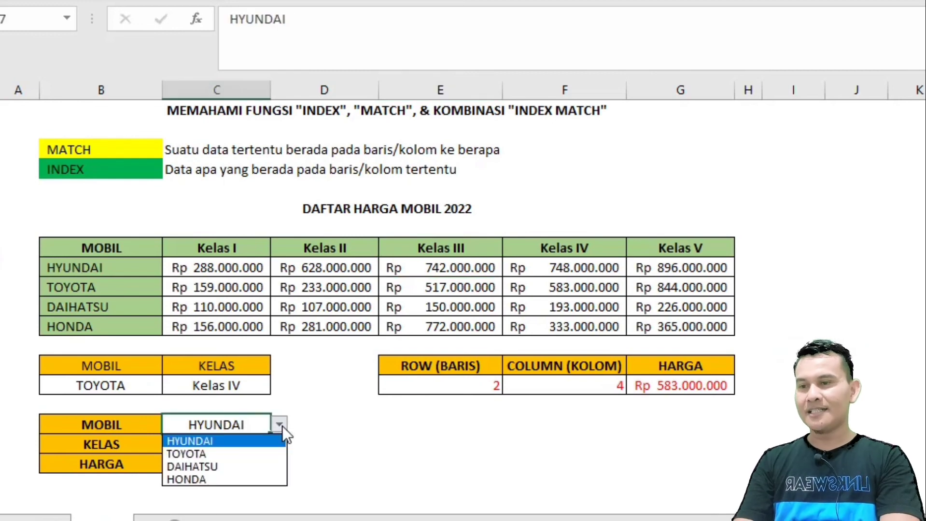
{"action": "key", "text": "Escape"}
{"action": "left_click", "coordinate": [251, 443]}
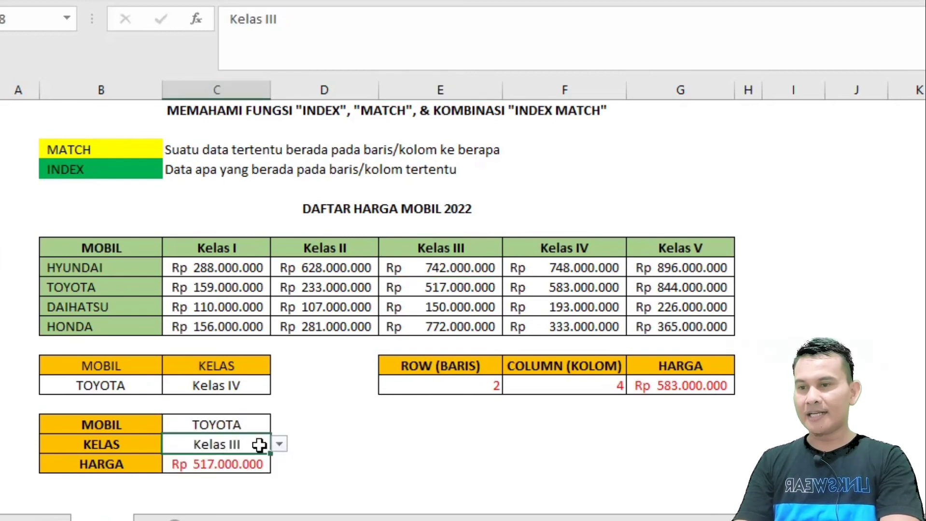
{"action": "left_click", "coordinate": [279, 444]}
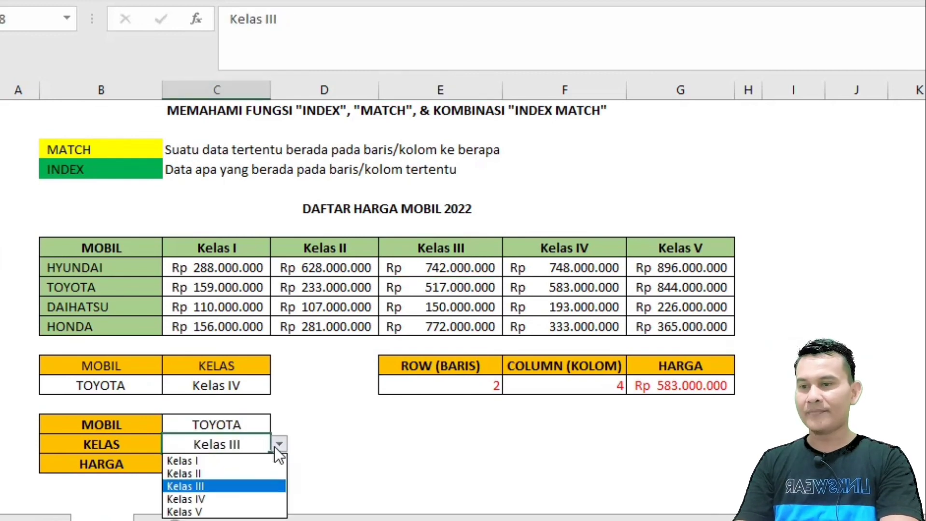
{"action": "left_click", "coordinate": [229, 472]}
{"action": "left_click", "coordinate": [385, 460]}
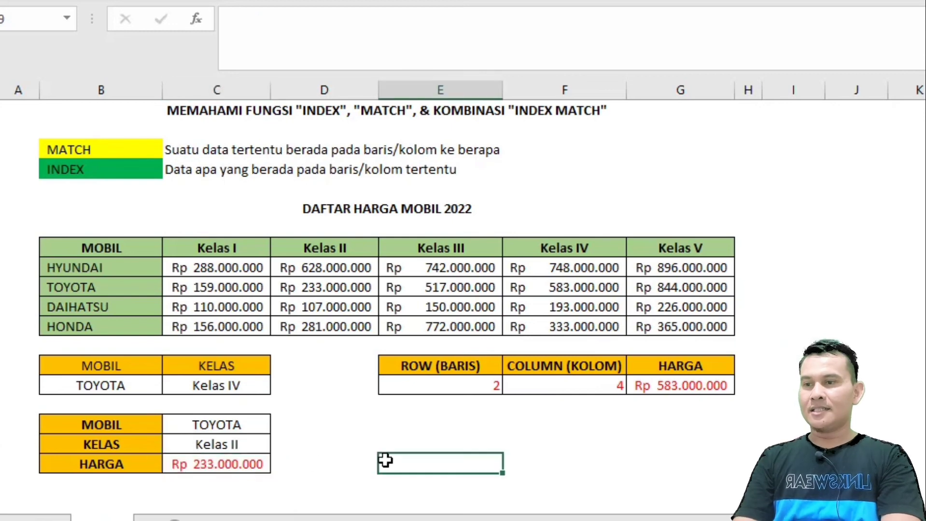
- Compare the TOYOTA price under Kelas II in the table with the combined formula's result in C19
{"action": "left_click", "coordinate": [67, 288]}
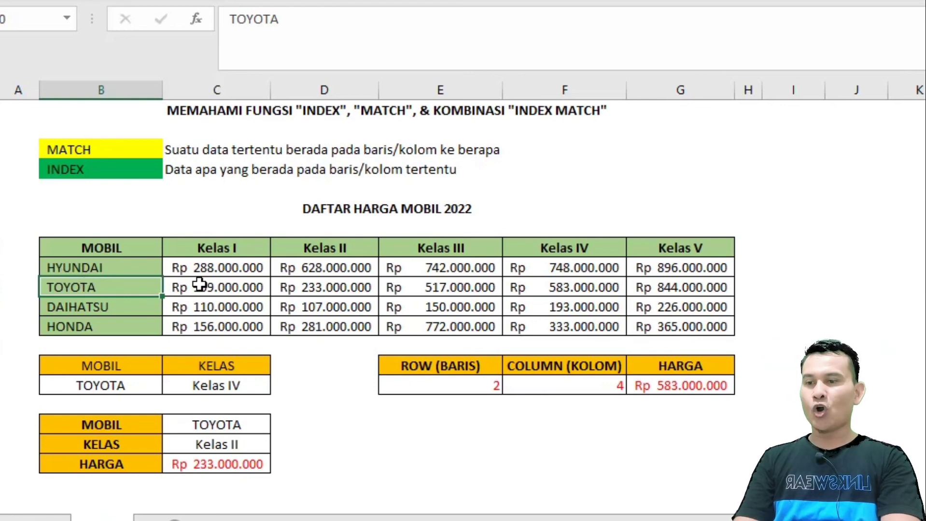
{"action": "left_click", "coordinate": [330, 286]}
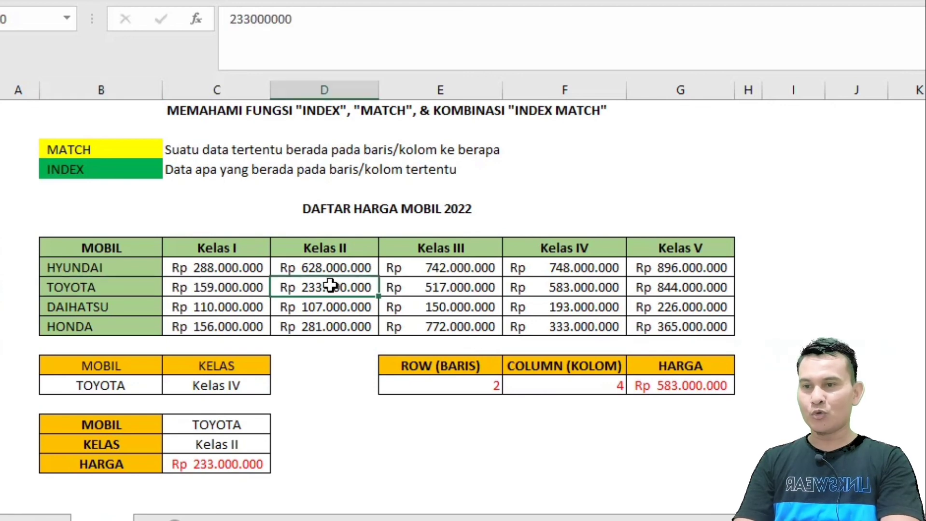
{"action": "left_click", "coordinate": [214, 459]}
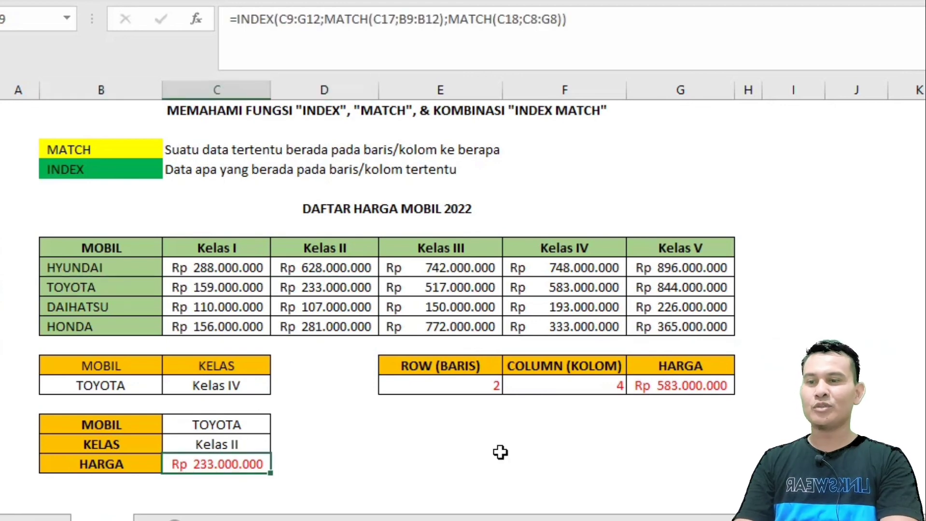